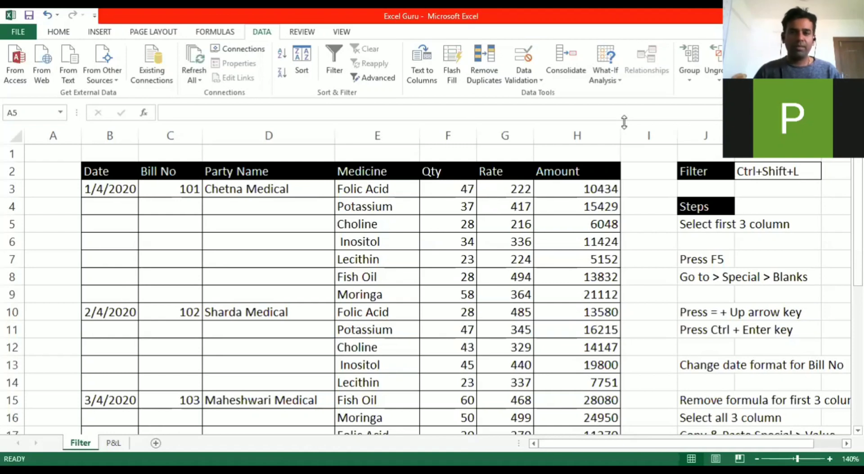
Look at the P&L sheet and examine the Filter sheet's date, bill number, party name and amount entries.
{"action": "left_click", "coordinate": [109, 444]}
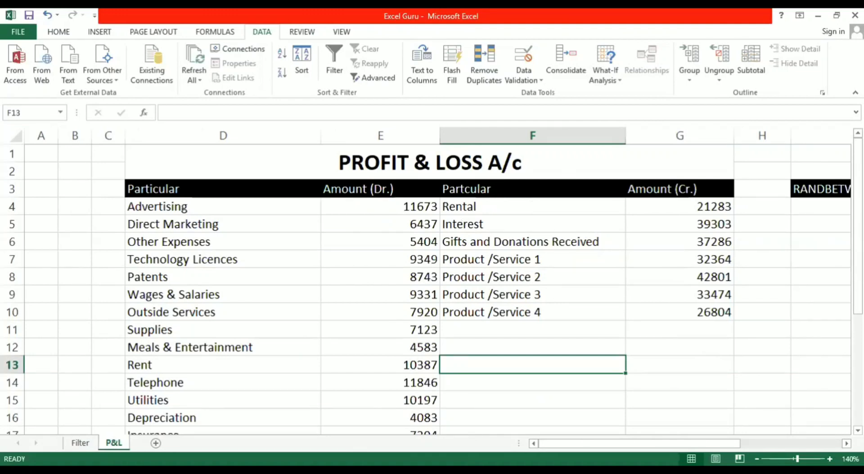
{"action": "left_click", "coordinate": [81, 443]}
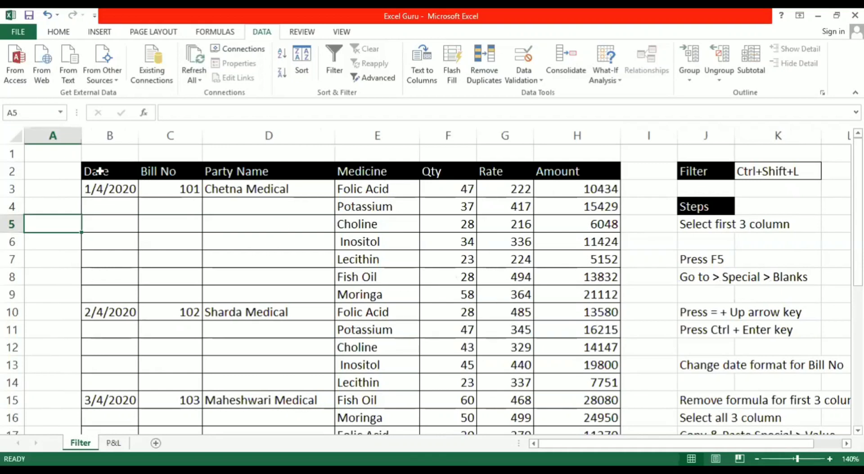
{"action": "left_click", "coordinate": [116, 175]}
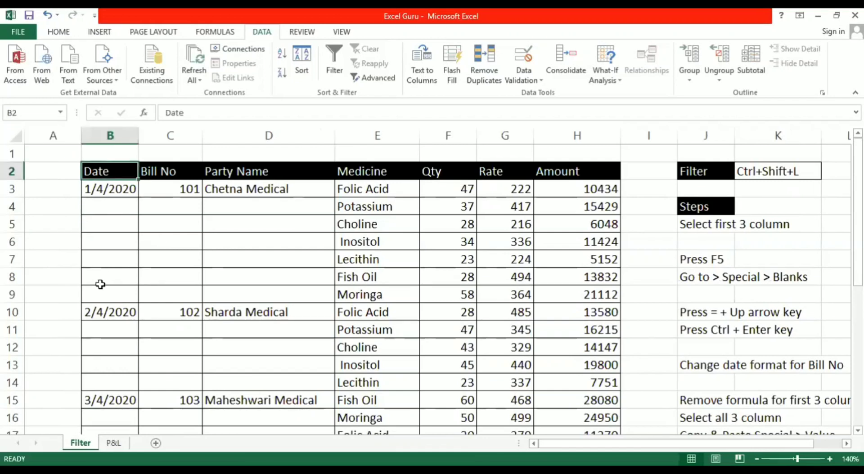
{"action": "left_click", "coordinate": [184, 190]}
{"action": "key", "text": "ctrl+Down"}
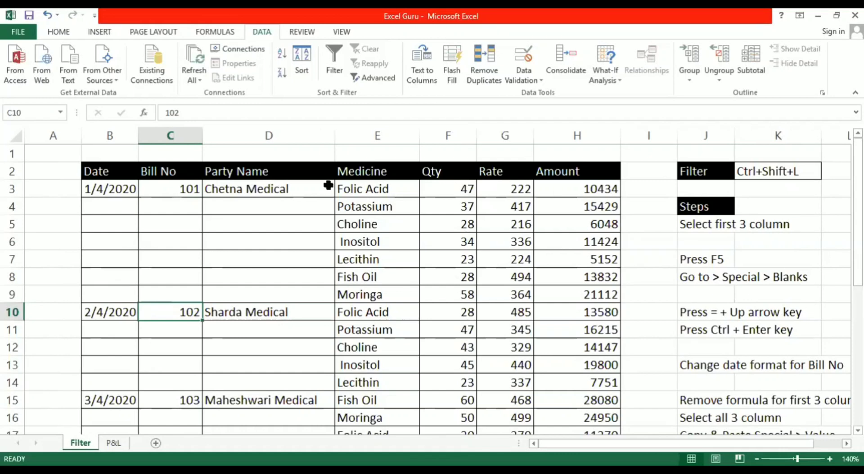
{"action": "left_click", "coordinate": [235, 188]}
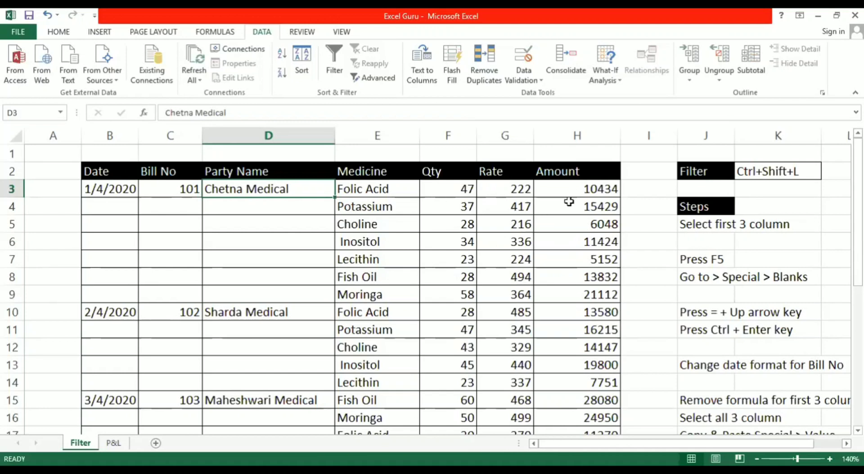
{"action": "left_click_drag", "start_coordinate": [564, 189], "coordinate": [564, 295]}
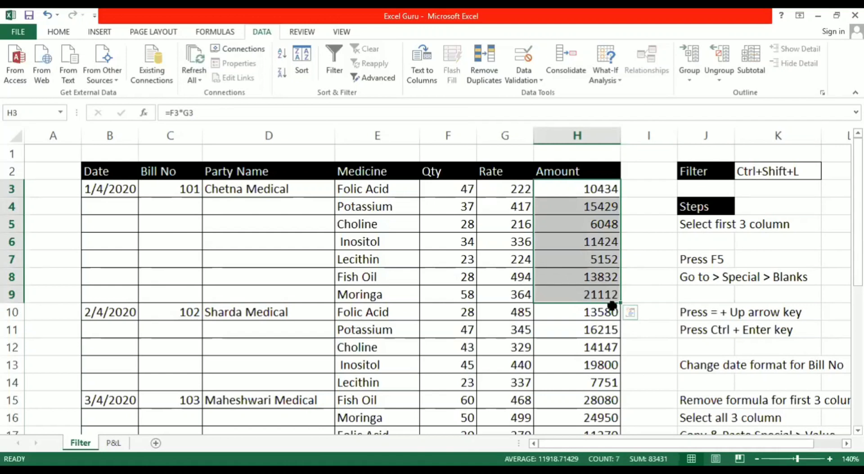
{"action": "left_click", "coordinate": [355, 255]}
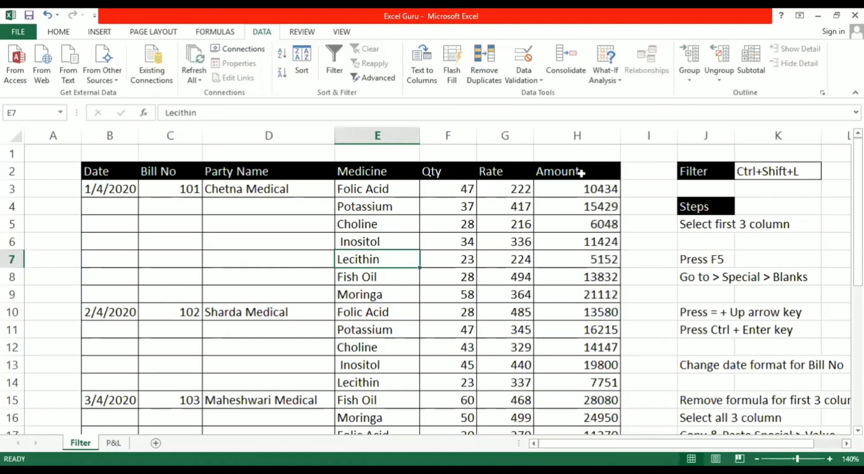
Look through the whole medicine bill table from its header row down past its last row.
{"action": "left_click_drag", "start_coordinate": [99, 171], "coordinate": [270, 171]}
{"action": "key", "text": "ctrl+shift+Right"}
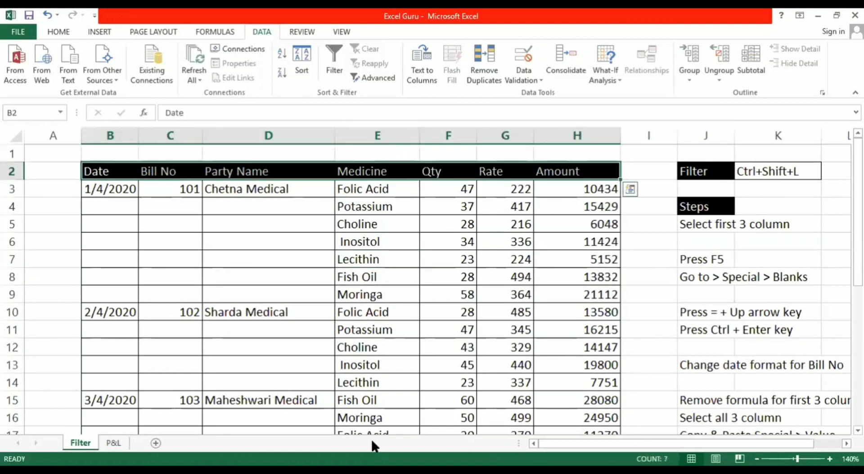
{"action": "key", "text": "Right"}
{"action": "key", "text": "Right"}
{"action": "key", "text": "Down"}
{"action": "key", "text": "Down"}
{"action": "key", "text": "Down"}
{"action": "key", "text": "Down"}
{"action": "key", "text": "Down"}
{"action": "key", "text": "Down"}
{"action": "key", "text": "Down"}
{"action": "key", "text": "Down"}
{"action": "key", "text": "Down"}
{"action": "key", "text": "Down"}
{"action": "key", "text": "Down"}
{"action": "key", "text": "Down"}
{"action": "key", "text": "Down"}
{"action": "key", "text": "Down"}
{"action": "key", "text": "Down"}
{"action": "key", "text": "Down"}
{"action": "key", "text": "Down"}
{"action": "key", "text": "Down"}
{"action": "key", "text": "Down"}
{"action": "key", "text": "Down"}
{"action": "key", "text": "Down"}
{"action": "key", "text": "Down"}
{"action": "key", "text": "Down"}
{"action": "key", "text": "Down"}
{"action": "key", "text": "Down"}
{"action": "key", "text": "Down"}
{"action": "key", "text": "Down"}
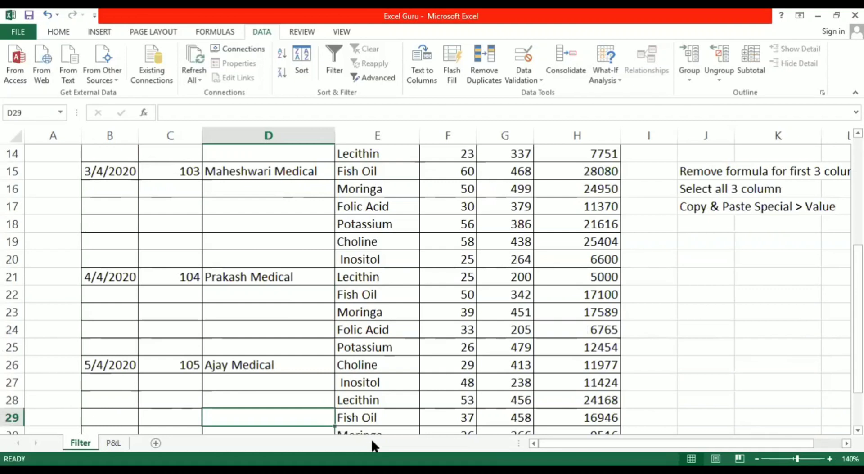
{"action": "key", "text": "Down"}
{"action": "key", "text": "Down"}
{"action": "key", "text": "Down"}
{"action": "key", "text": "Down"}
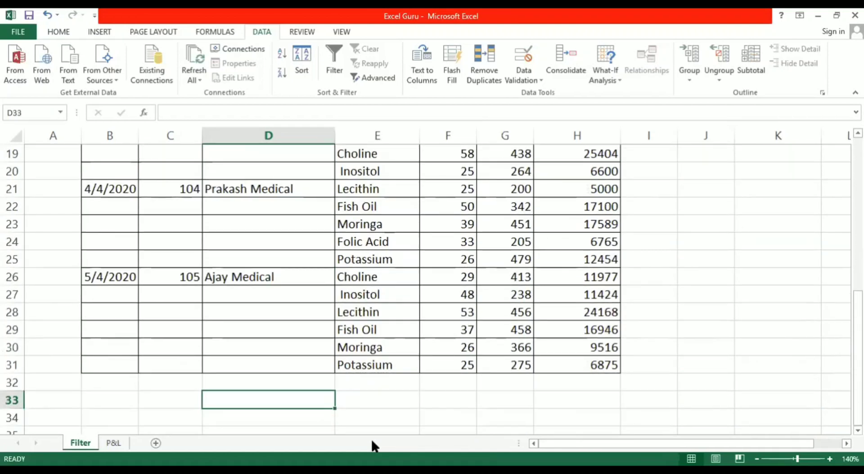
{"action": "key", "text": "ctrl+Up"}
{"action": "key", "text": "ctrl+Up"}
{"action": "key", "text": "ctrl+Up"}
{"action": "key", "text": "ctrl+Up"}
{"action": "key", "text": "ctrl+Up"}
{"action": "key", "text": "ctrl+Up"}
{"action": "key", "text": "ctrl+Up"}
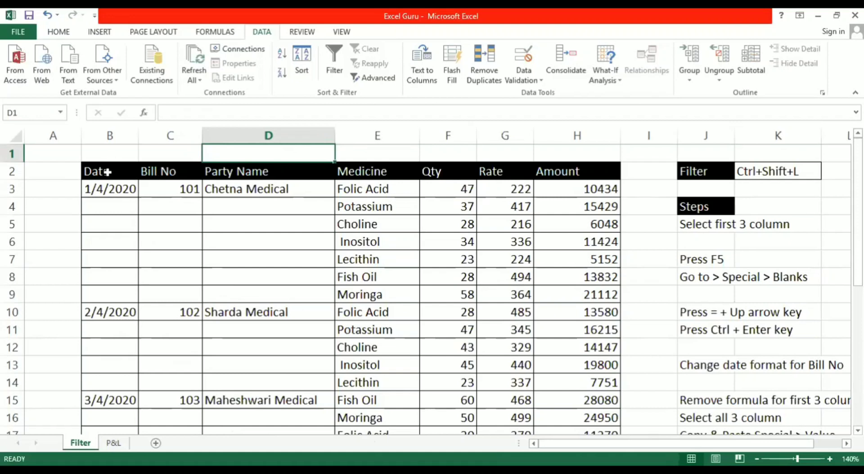
Turn on filtering for the header row B2:H2 of the medicine bill table.
{"action": "left_click_drag", "start_coordinate": [110, 172], "coordinate": [593, 172]}
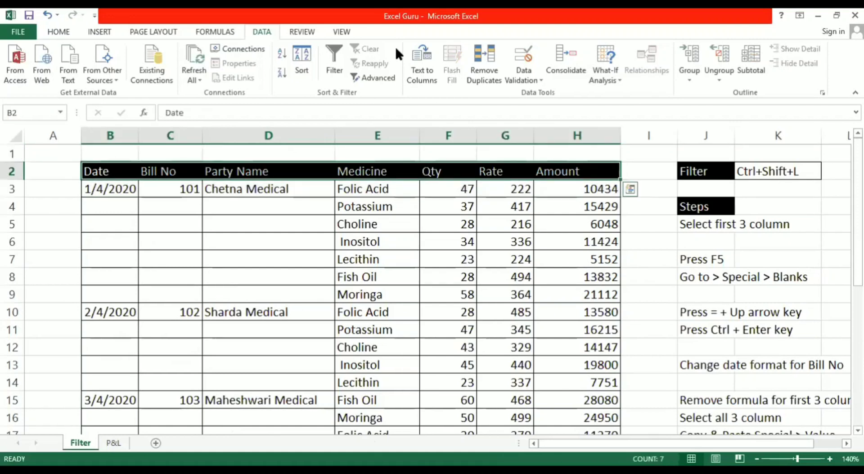
{"action": "key", "text": "ctrl+shift+l"}
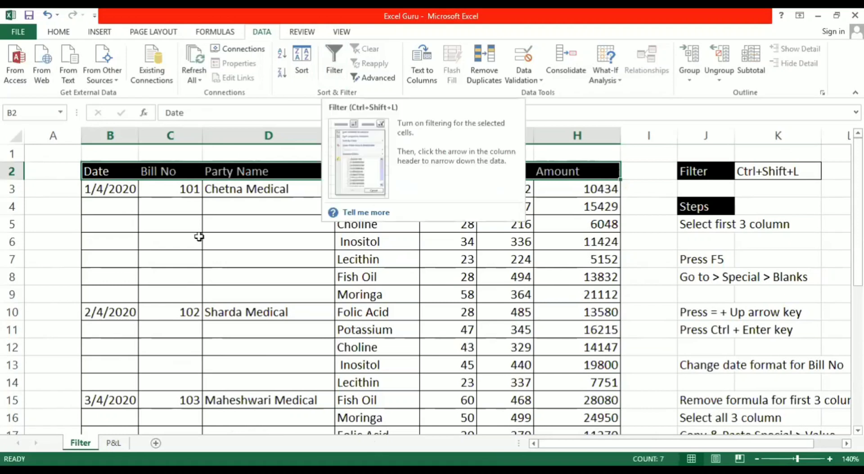
{"action": "left_click", "coordinate": [331, 71]}
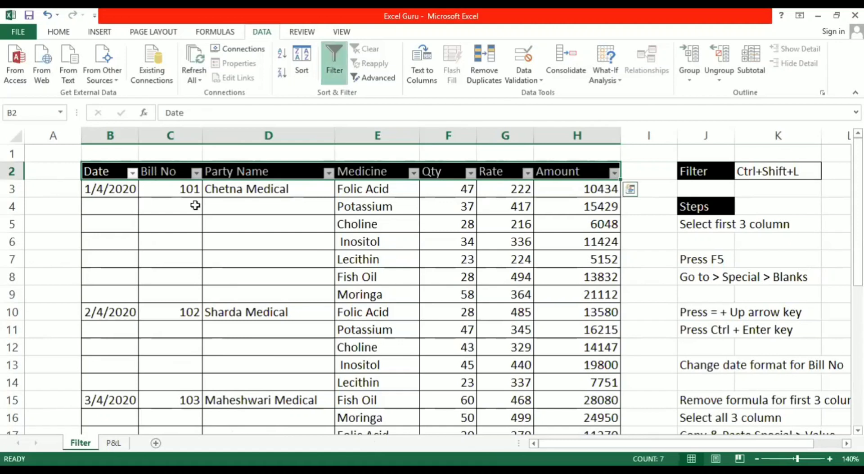
{"action": "key", "text": "Left"}
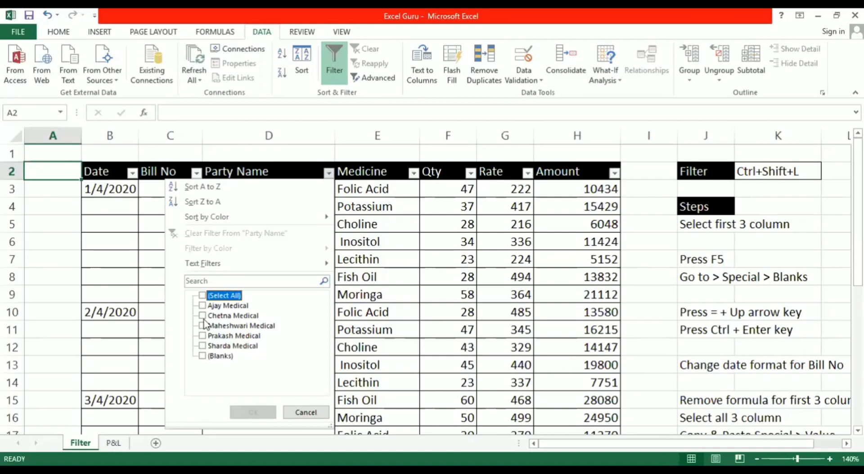
Filter the Party Name column to Chetna Medical only and clear that filter again.
{"action": "left_click", "coordinate": [205, 315]}
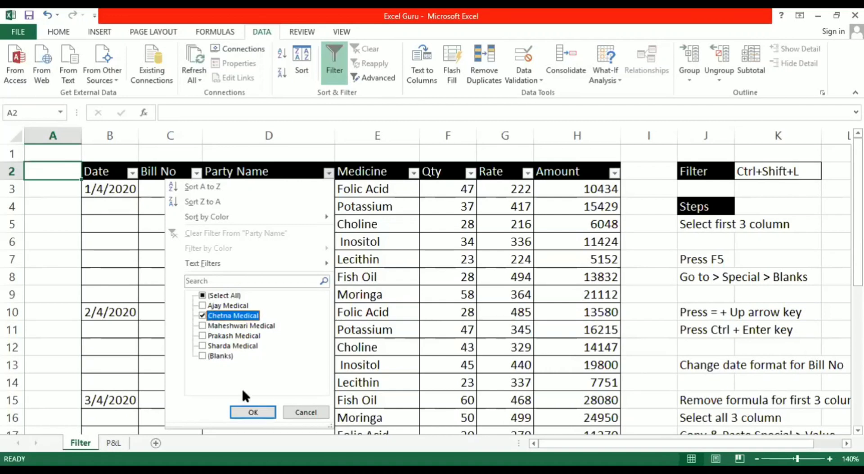
{"action": "left_click", "coordinate": [259, 413]}
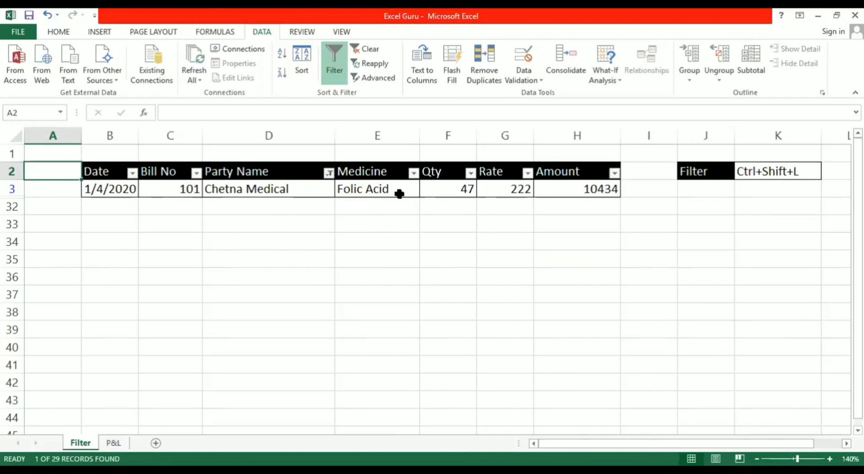
{"action": "left_click", "coordinate": [328, 173]}
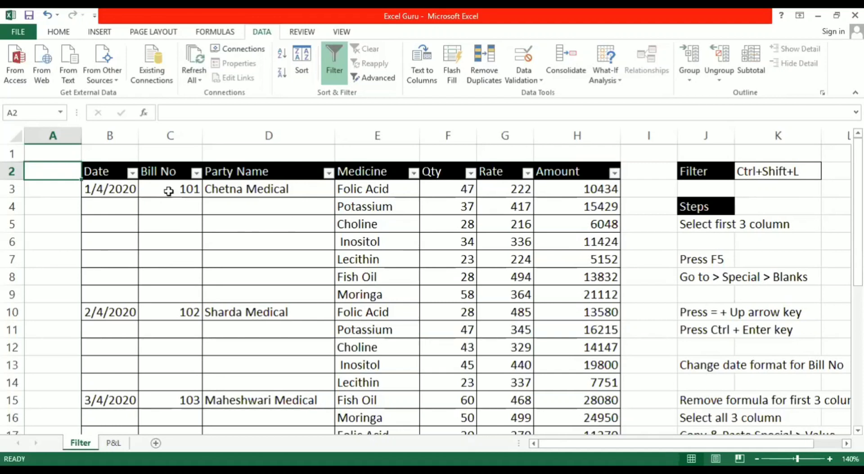
Copy the Chetna Medical bill rows B3:H9 and paste them directly below the table, starting at B32.
{"action": "left_click_drag", "start_coordinate": [489, 252], "coordinate": [569, 290]}
{"action": "key", "text": "ctrl+c"}
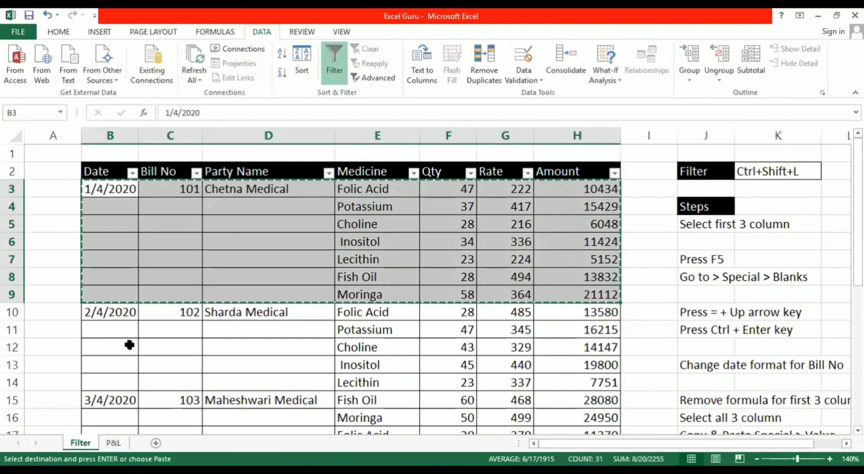
{"action": "left_click", "coordinate": [130, 345]}
{"action": "key", "text": "Down"}
{"action": "key", "text": "Down"}
{"action": "key", "text": "Down"}
{"action": "key", "text": "Down"}
{"action": "key", "text": "Down"}
{"action": "key", "text": "Down"}
{"action": "key", "text": "Down"}
{"action": "key", "text": "Down"}
{"action": "key", "text": "Down"}
{"action": "key", "text": "Down"}
{"action": "key", "text": "Down"}
{"action": "key", "text": "Down"}
{"action": "key", "text": "Down"}
{"action": "key", "text": "Down"}
{"action": "key", "text": "Down"}
{"action": "key", "text": "Down"}
{"action": "key", "text": "Down"}
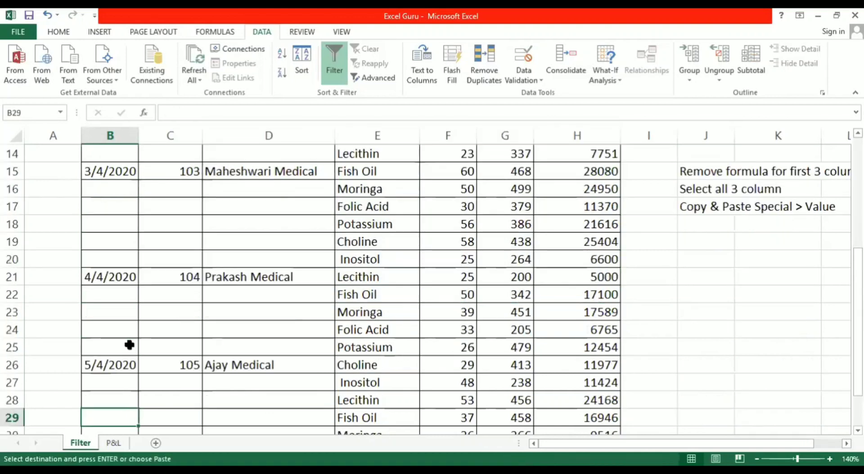
{"action": "key", "text": "Down"}
{"action": "key", "text": "Down"}
{"action": "key", "text": "Down"}
{"action": "key", "text": "Down"}
{"action": "key", "text": "Down"}
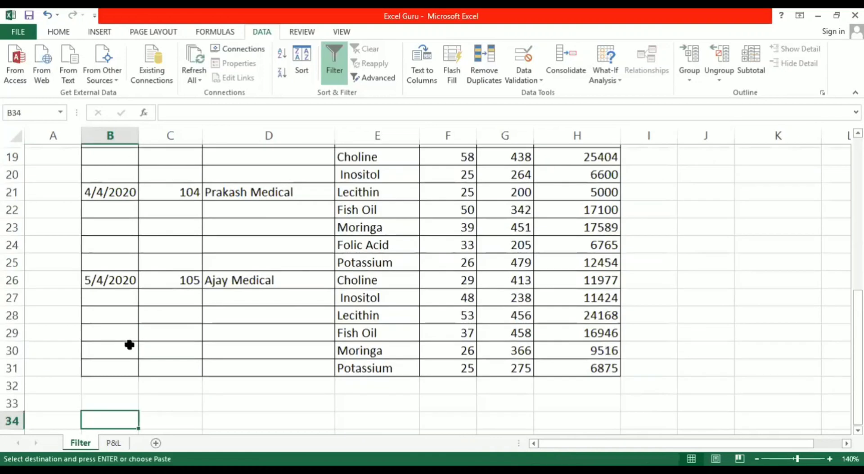
{"action": "key", "text": "Up"}
{"action": "key", "text": "Up"}
{"action": "key", "text": "ctrl+v"}
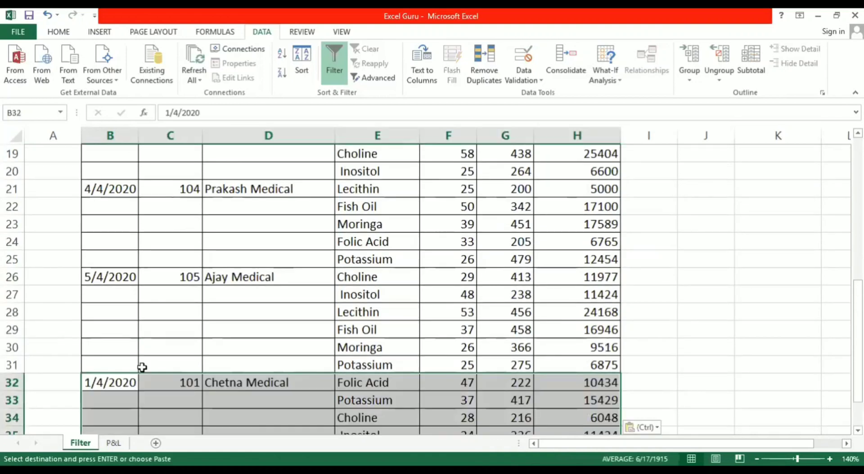
Change the pasted bill's date in row 32 to 6/4/2020 and its bill number to 106.
{"action": "key", "text": "Down"}
{"action": "key", "text": "Up"}
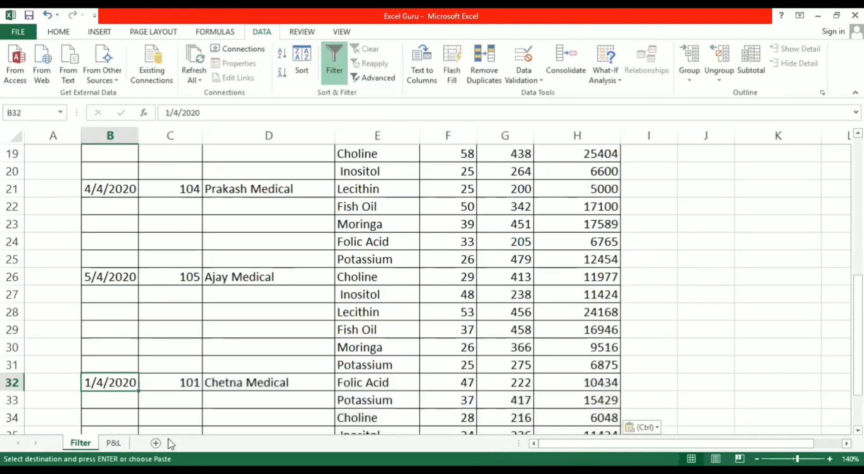
{"action": "type", "text": "6-4-20"}
{"action": "key", "text": "Return"}
{"action": "key", "text": "Up"}
{"action": "key", "text": "Right"}
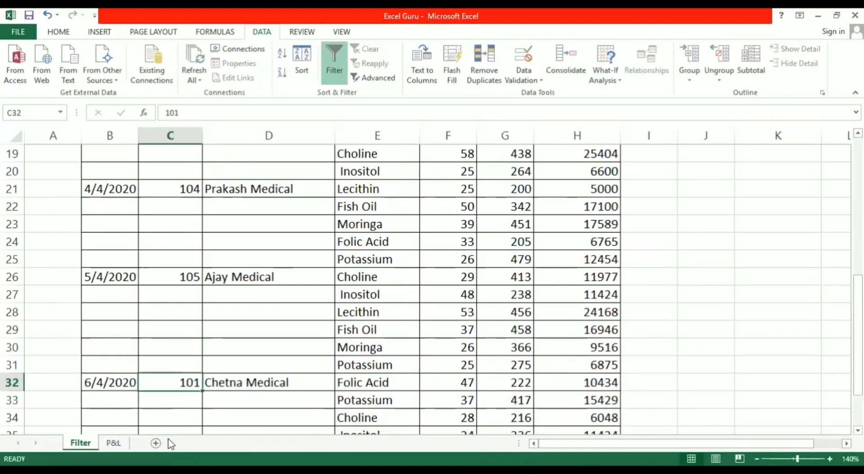
{"action": "type", "text": "6"}
{"action": "key", "text": "Tab"}
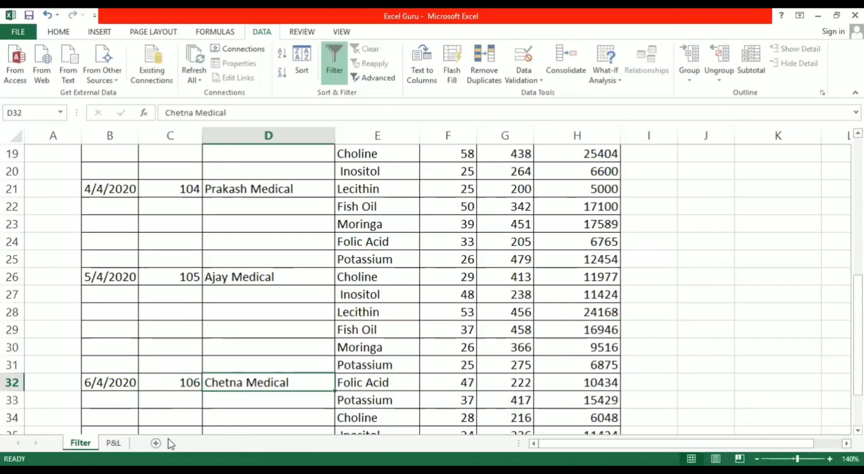
Check the pasted bill's medicine rows and look back through the table up to its header.
{"action": "key", "text": "Tab"}
{"action": "key", "text": "Down"}
{"action": "key", "text": "Down"}
{"action": "key", "text": "Down"}
{"action": "key", "text": "Down"}
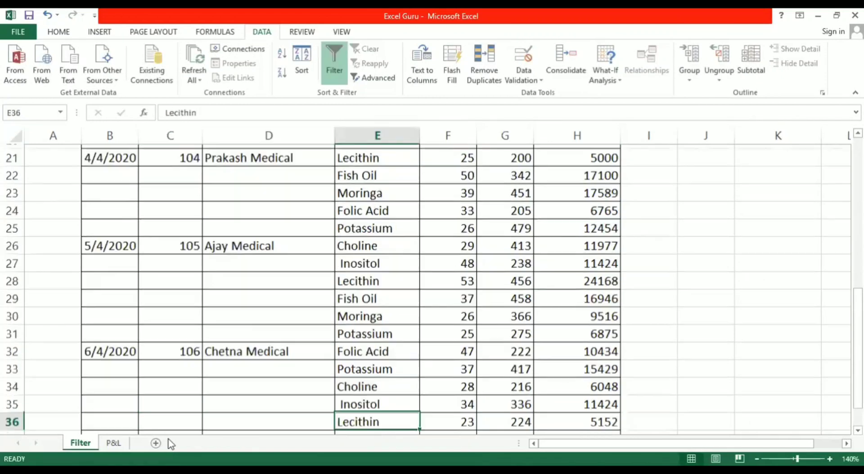
{"action": "key", "text": "Down"}
{"action": "key", "text": "Down"}
{"action": "key", "text": "Down"}
{"action": "key", "text": "Up"}
{"action": "key", "text": "Up"}
{"action": "key", "text": "Up"}
{"action": "key", "text": "Up"}
{"action": "key", "text": "Up"}
{"action": "key", "text": "Up"}
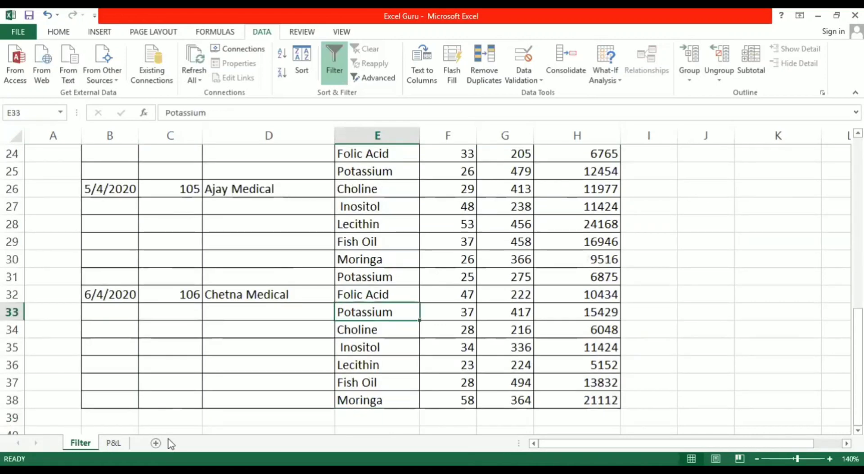
{"action": "key", "text": "Up"}
{"action": "key", "text": "Up"}
{"action": "key", "text": "Up"}
{"action": "key", "text": "Up"}
{"action": "key", "text": "Up"}
{"action": "key", "text": "Up"}
{"action": "key", "text": "Up"}
{"action": "key", "text": "Up"}
{"action": "key", "text": "Up"}
{"action": "key", "text": "Up"}
{"action": "key", "text": "Up"}
{"action": "key", "text": "Up"}
{"action": "key", "text": "Up"}
{"action": "key", "text": "Up"}
{"action": "key", "text": "Up"}
{"action": "key", "text": "Up"}
{"action": "key", "text": "Up"}
{"action": "key", "text": "Up"}
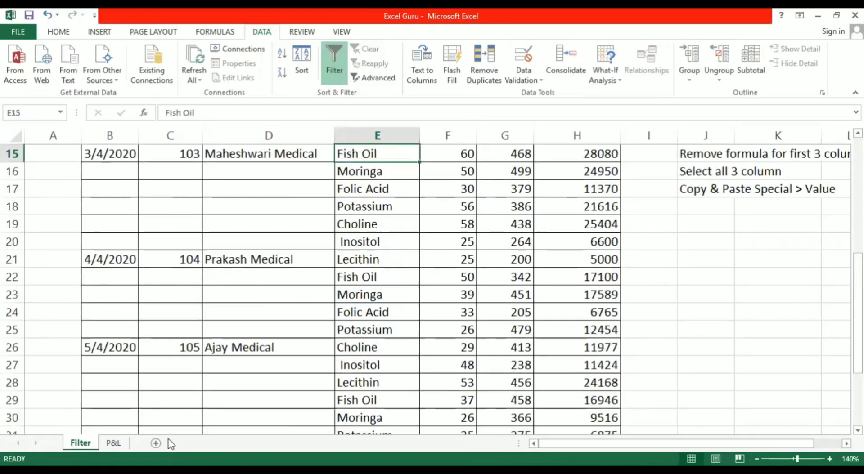
{"action": "key", "text": "Up"}
{"action": "key", "text": "Up"}
{"action": "key", "text": "Up"}
{"action": "key", "text": "Up"}
{"action": "key", "text": "Up"}
{"action": "key", "text": "Up"}
{"action": "key", "text": "Up"}
{"action": "key", "text": "Up"}
{"action": "key", "text": "Up"}
{"action": "key", "text": "Up"}
{"action": "key", "text": "Up"}
{"action": "key", "text": "Up"}
{"action": "key", "text": "Up"}
{"action": "key", "text": "Up"}
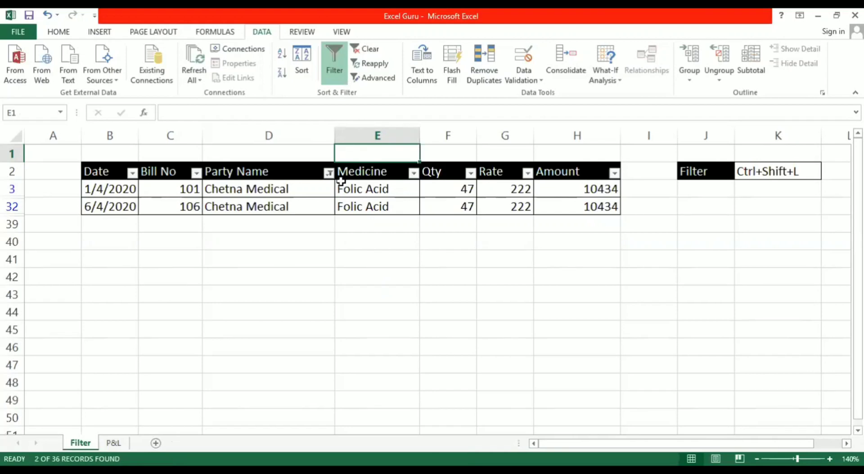
Clear the Chetna Medical filter from the Party Name column.
{"action": "left_click", "coordinate": [329, 172]}
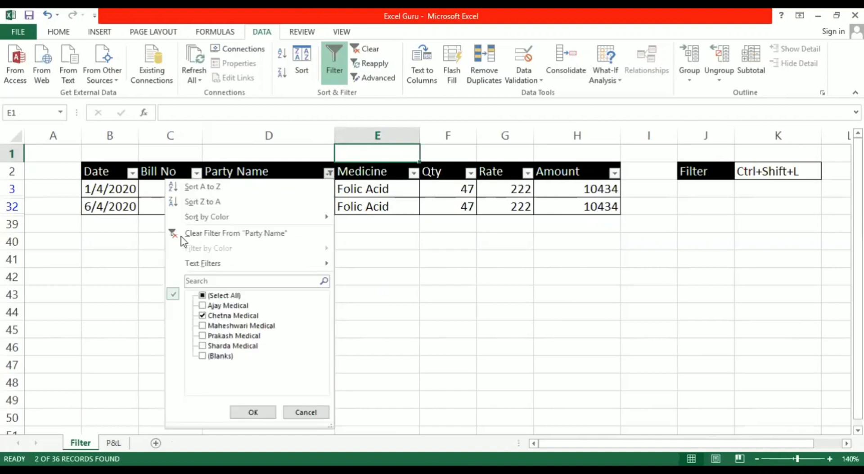
{"action": "key", "text": "c"}
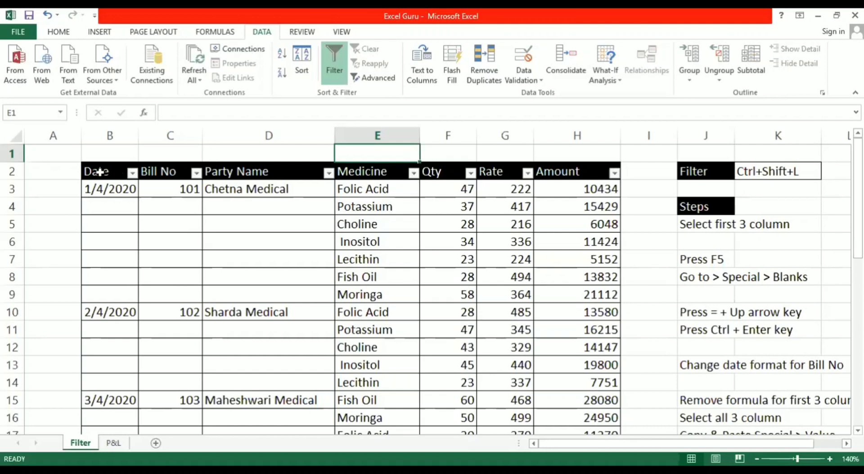
Select all the blank cells within the Date, Bill No and Party Name range B2:D38 using Go To Special with Blanks.
{"action": "left_click_drag", "start_coordinate": [247, 192], "coordinate": [328, 410]}
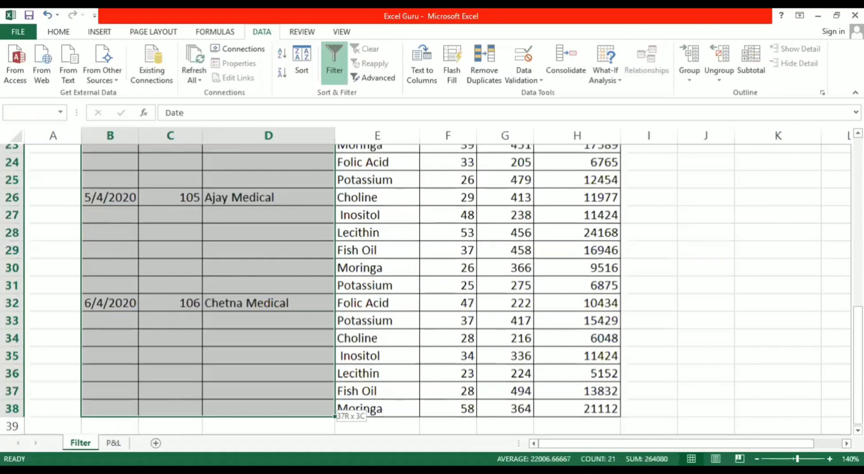
{"action": "left_click_drag", "start_coordinate": [329, 410], "coordinate": [329, 409]}
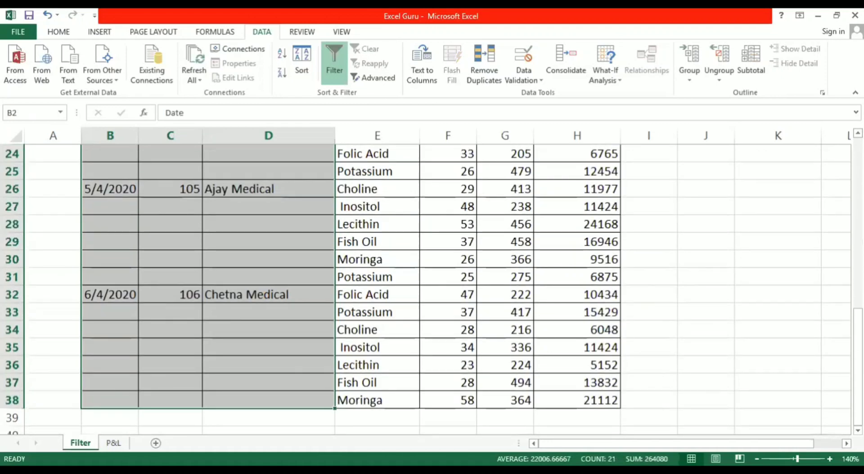
{"action": "scroll", "coordinate": [432, 288], "scroll_direction": "up", "scroll_amount": 1}
{"action": "scroll", "coordinate": [432, 288], "scroll_direction": "up", "scroll_amount": 1}
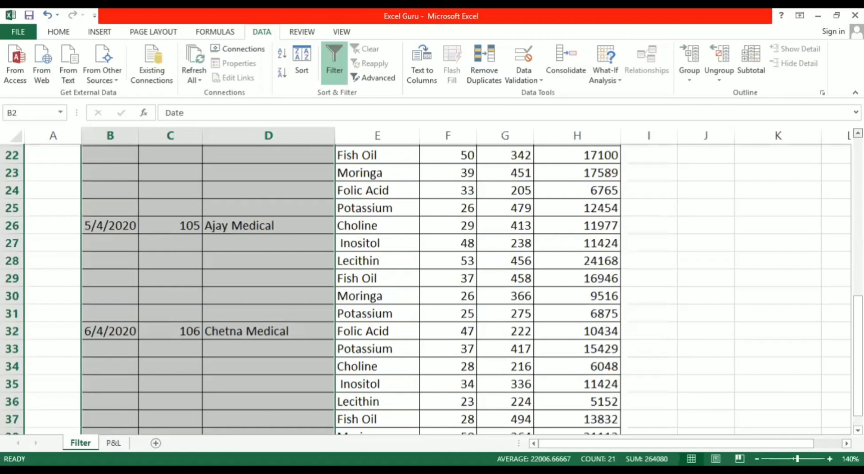
{"action": "scroll", "coordinate": [627, 299], "scroll_direction": "up", "scroll_amount": 6}
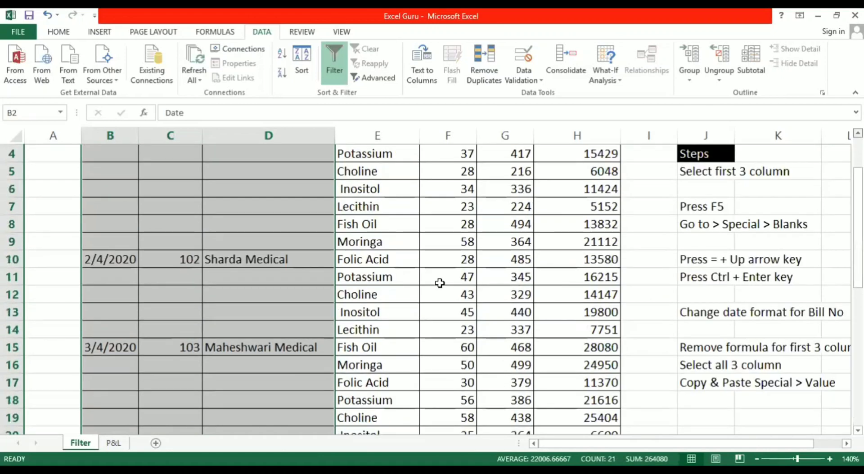
{"action": "scroll", "coordinate": [440, 284], "scroll_direction": "up", "scroll_amount": 1}
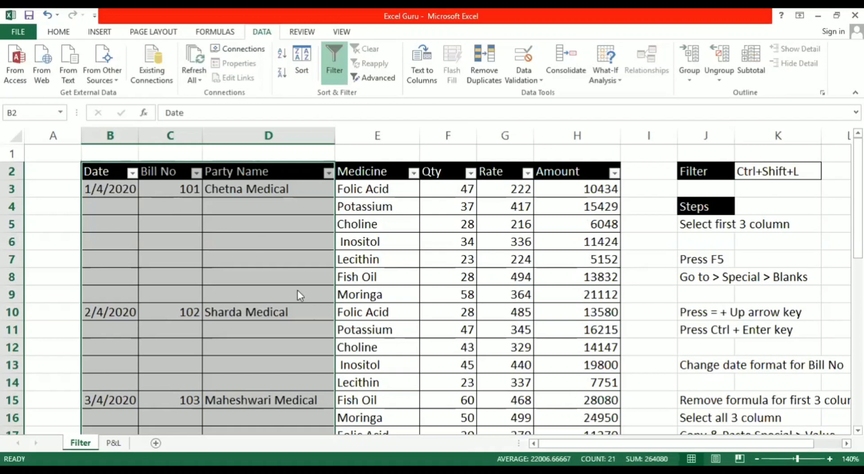
{"action": "key", "text": "F5"}
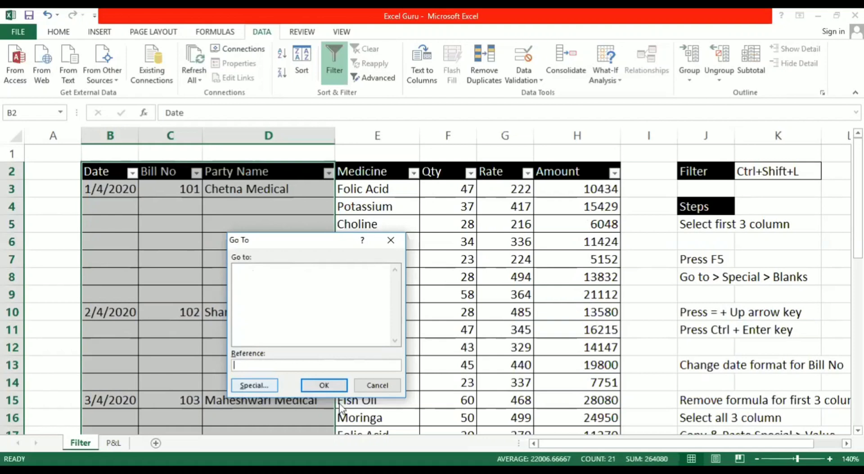
{"action": "key", "text": "alt+s"}
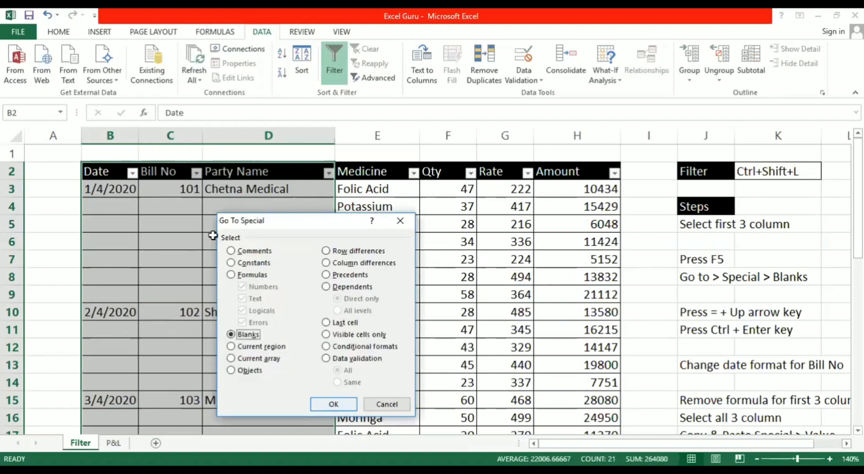
{"action": "left_click", "coordinate": [333, 404]}
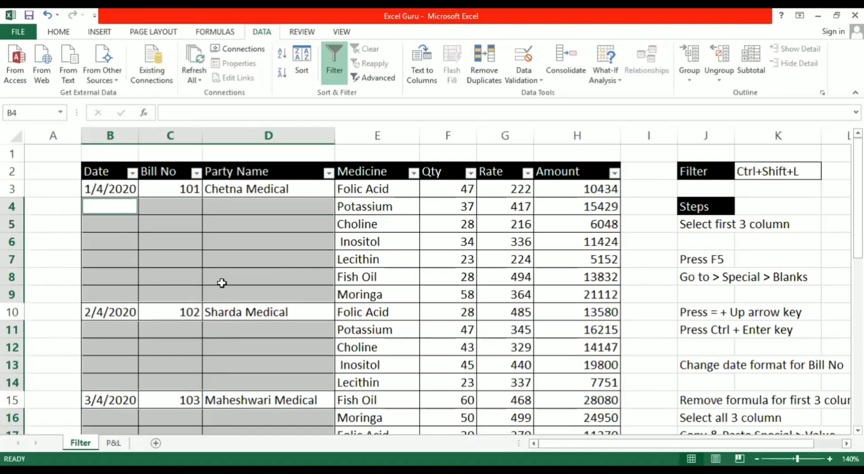
Try filling all selected blanks with the cell-above formula, =B3 in B4, and undo that fill.
{"action": "type", "text": "="}
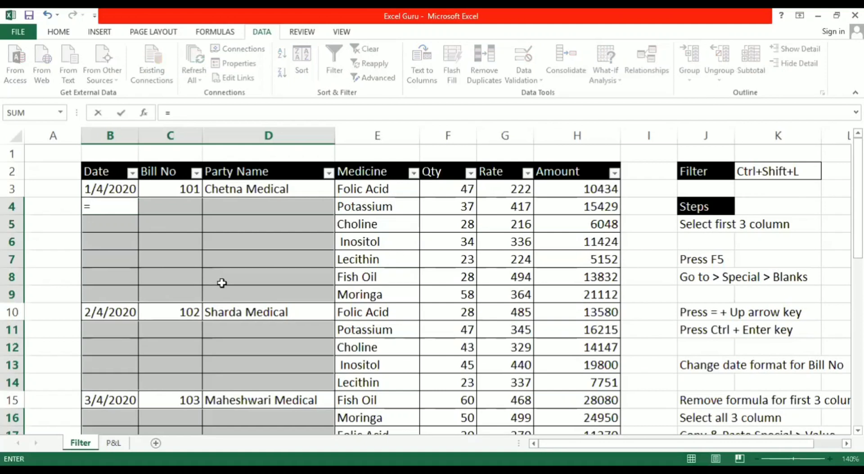
{"action": "key", "text": "Up"}
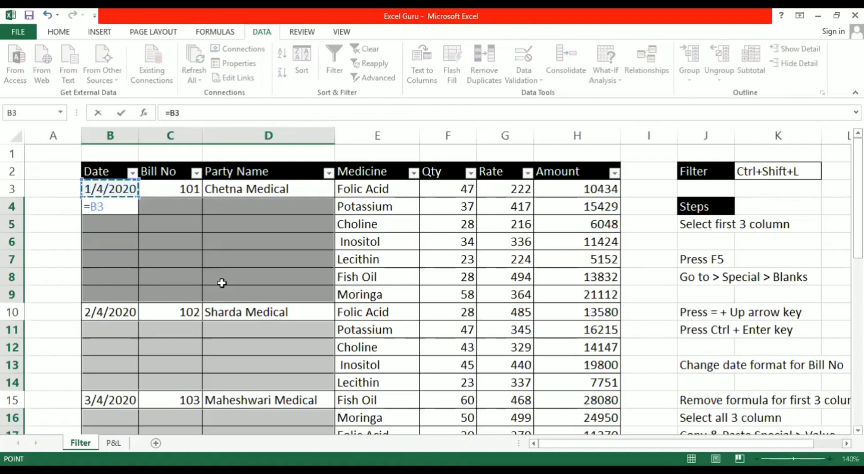
{"action": "key", "text": "ctrl+Return"}
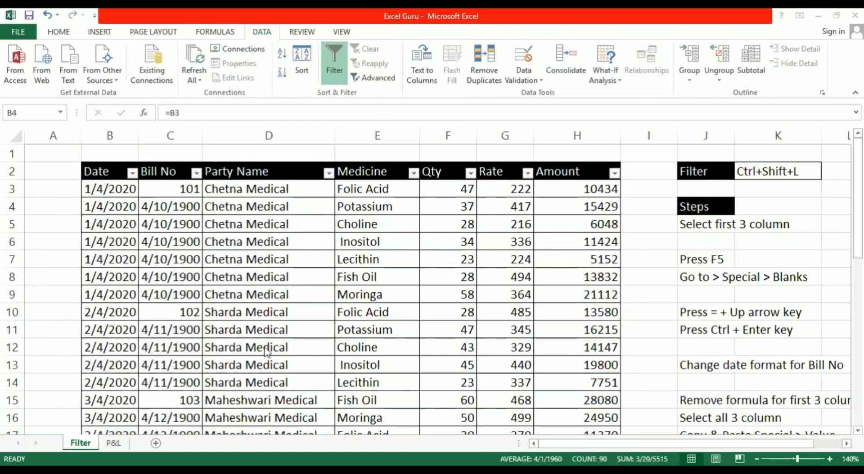
{"action": "key", "text": "ctrl+z"}
{"action": "left_click", "coordinate": [279, 245]}
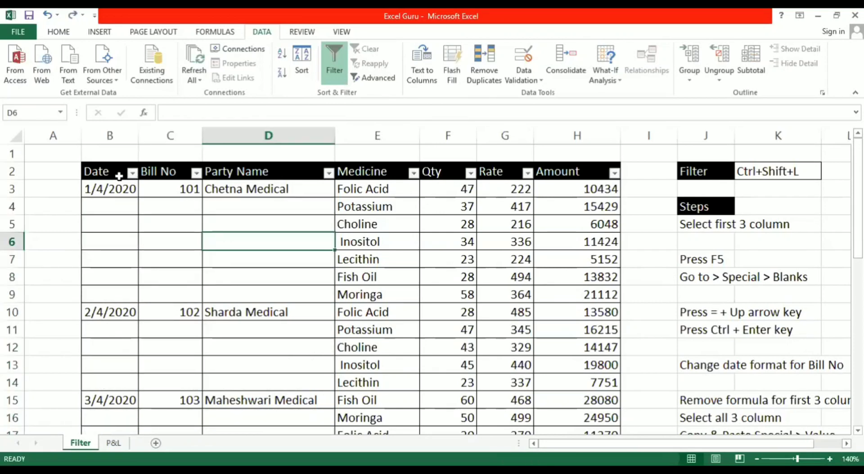
Select the blank cells in B3:D38, excluding the header row, using Go To Special with Blanks.
{"action": "left_click_drag", "start_coordinate": [106, 172], "coordinate": [315, 406]}
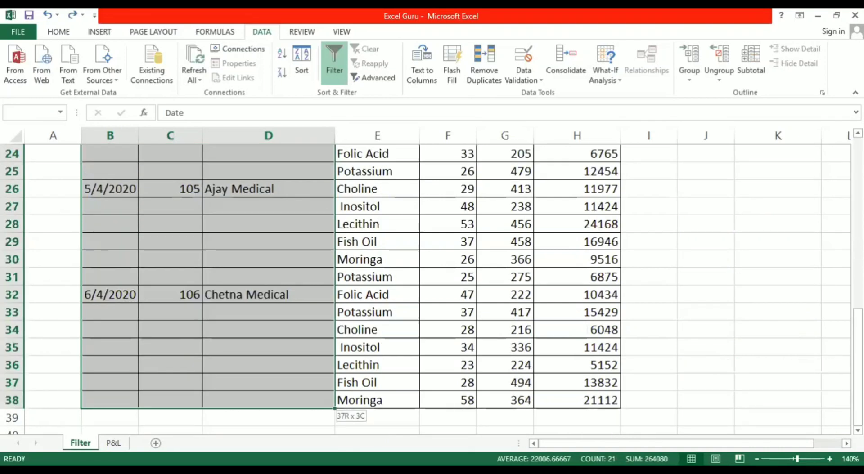
{"action": "scroll", "coordinate": [432, 291], "scroll_direction": "up", "scroll_amount": 1}
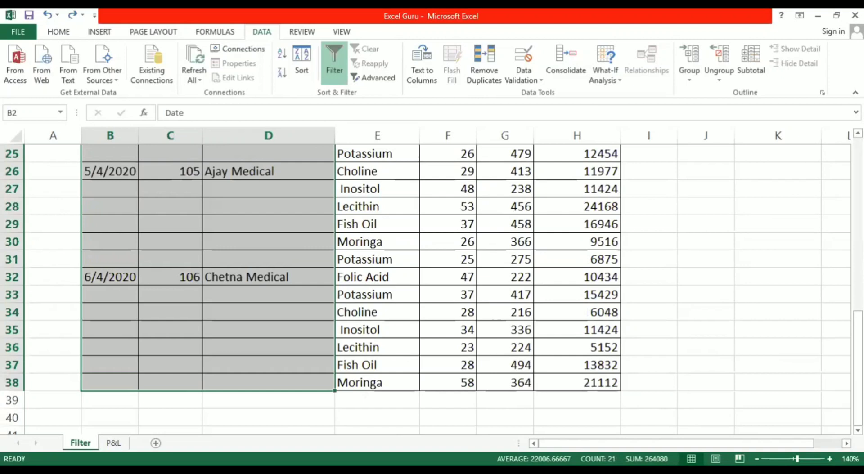
{"action": "key", "text": "Up"}
{"action": "left_click_drag", "start_coordinate": [110, 189], "coordinate": [333, 407]}
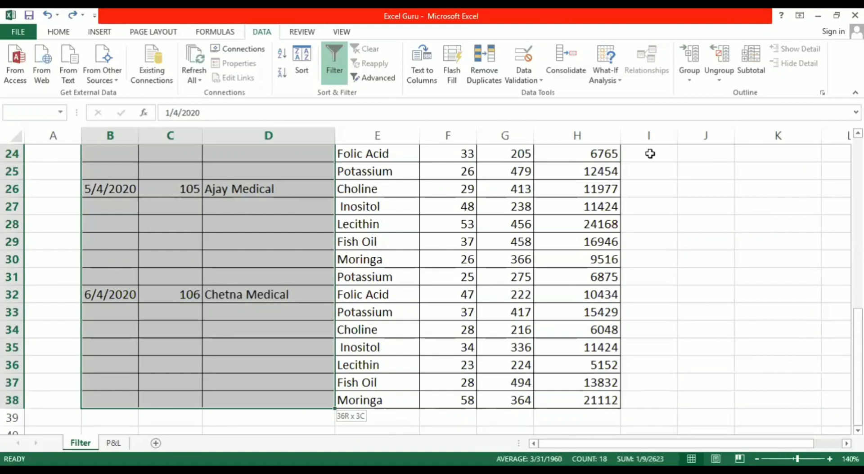
{"action": "scroll", "coordinate": [130, 182], "scroll_direction": "up", "scroll_amount": 8}
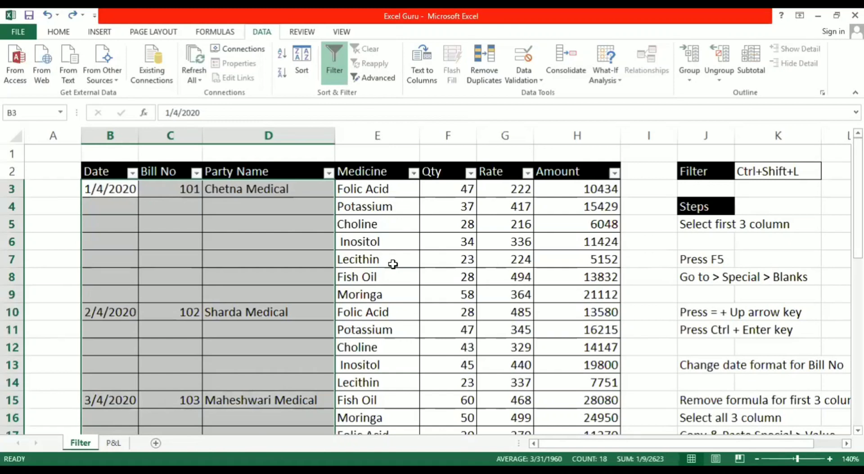
{"action": "key", "text": "F5"}
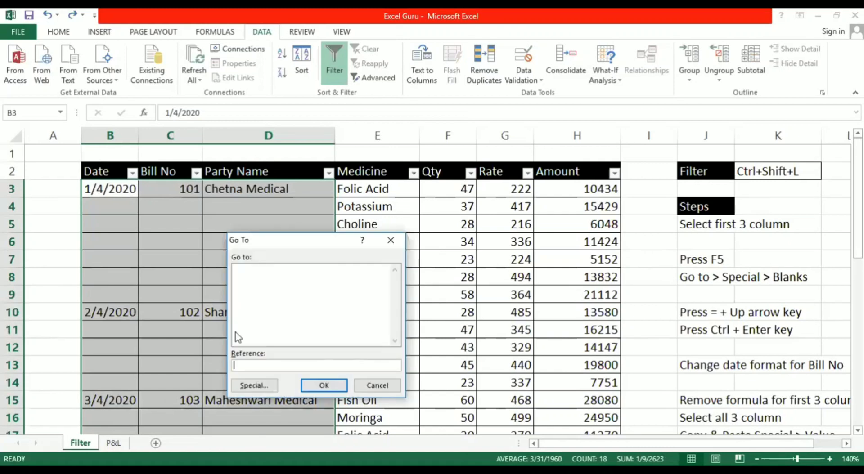
{"action": "left_click", "coordinate": [255, 339]}
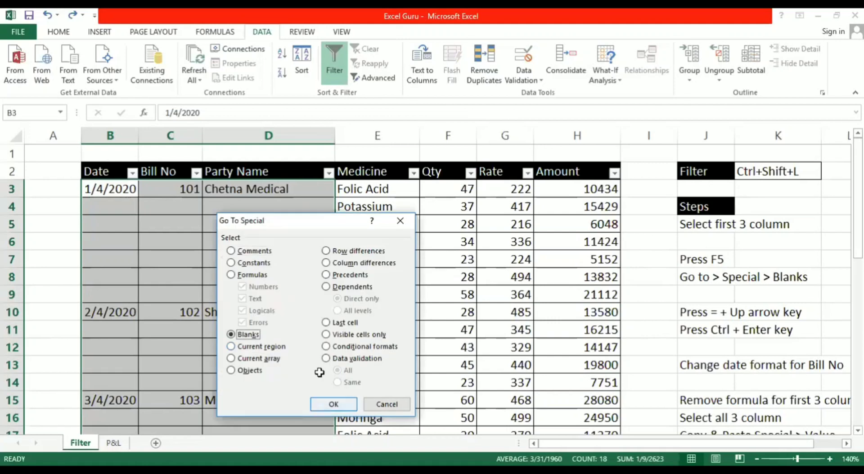
{"action": "key", "text": "Return"}
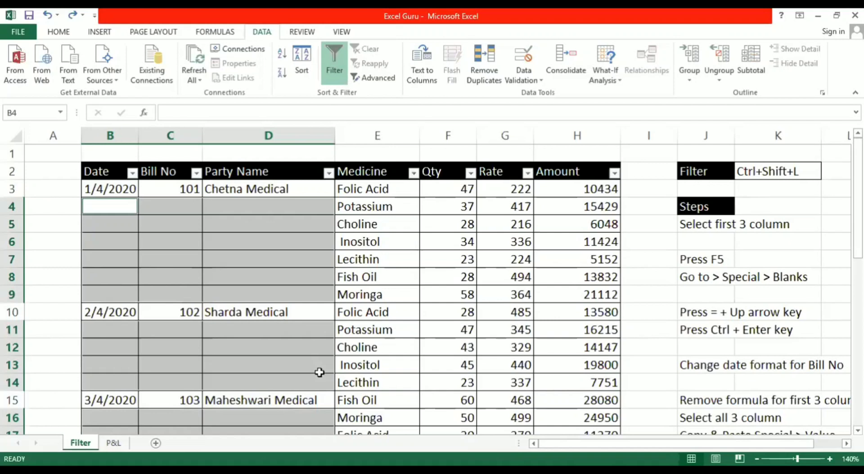
Fill all the selected blank cells at once with a formula referring to the cell above, starting with =B3 in B4.
{"action": "type", "text": "="}
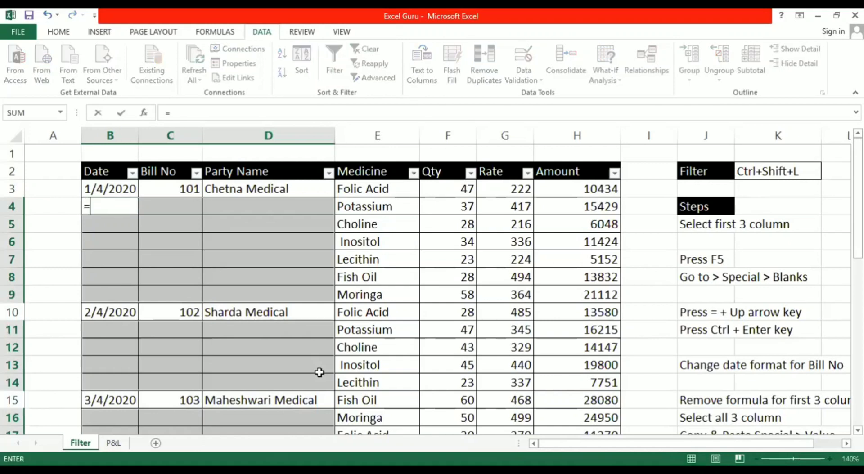
{"action": "key", "text": "Up"}
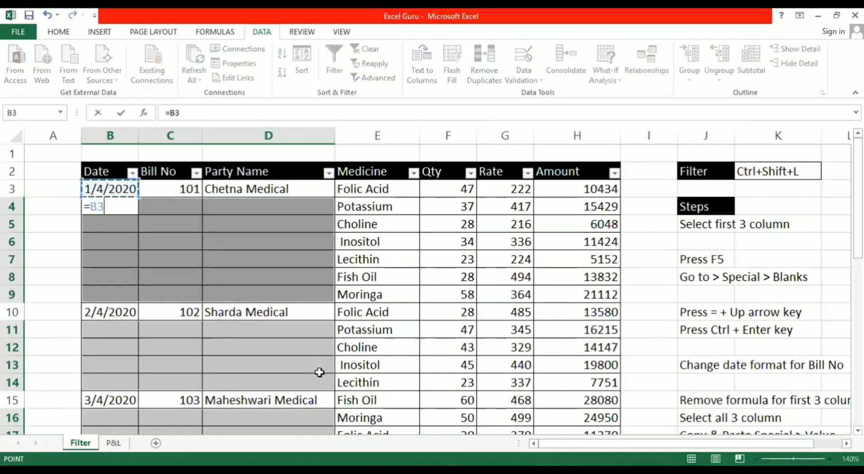
{"action": "key", "text": "ctrl+Return"}
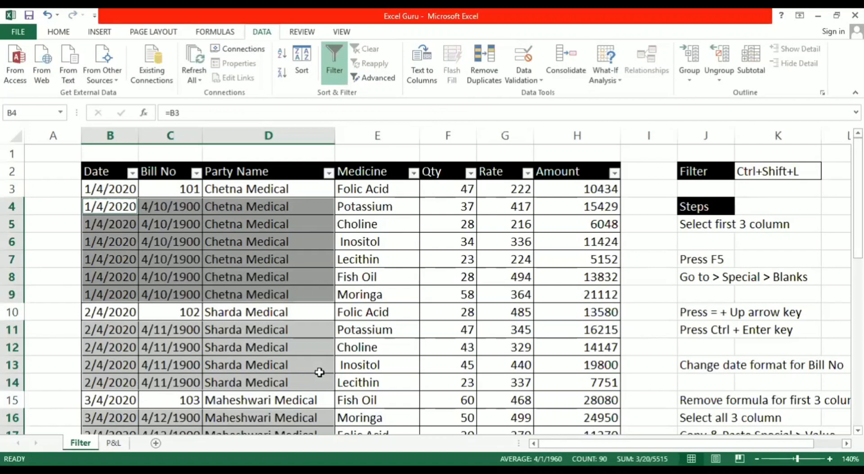
{"action": "left_click", "coordinate": [269, 348]}
Format the whole Bill No column C as Number with no decimal places.
{"action": "left_click", "coordinate": [173, 135]}
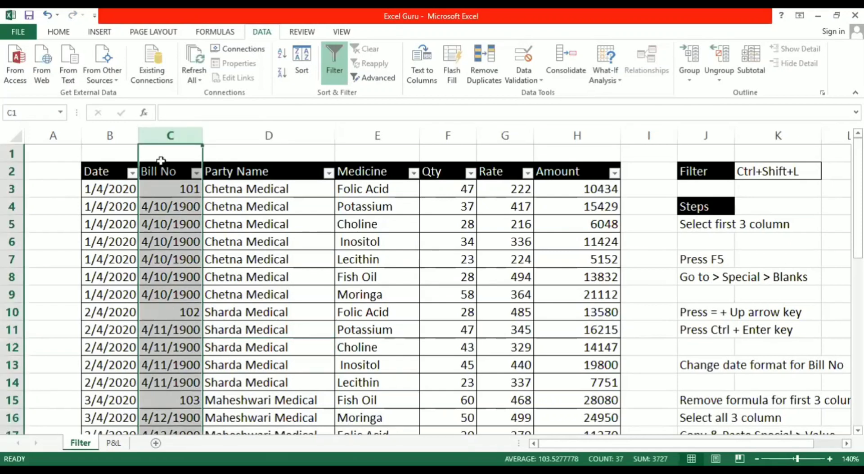
{"action": "left_click", "coordinate": [66, 33]}
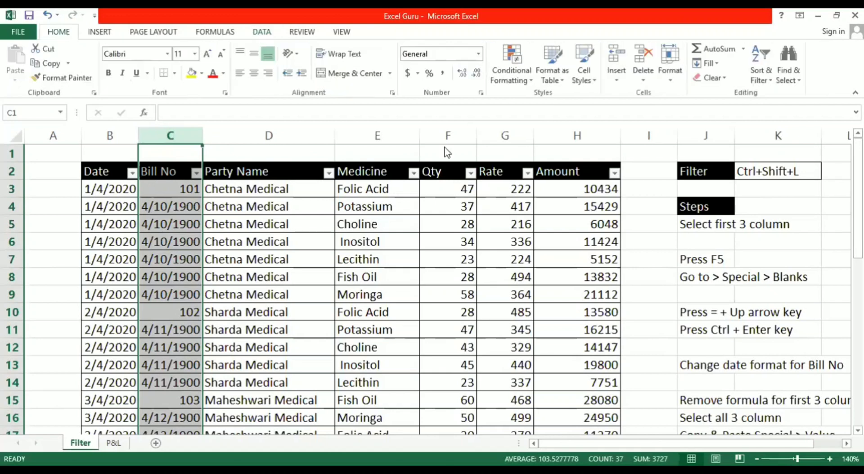
{"action": "left_click", "coordinate": [478, 53]}
{"action": "left_click", "coordinate": [434, 94]}
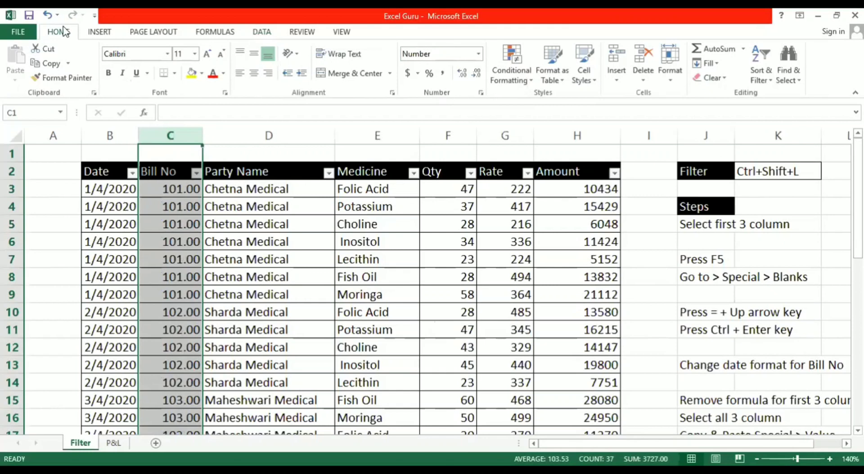
{"action": "left_click", "coordinate": [480, 75]}
{"action": "left_click", "coordinate": [480, 75]}
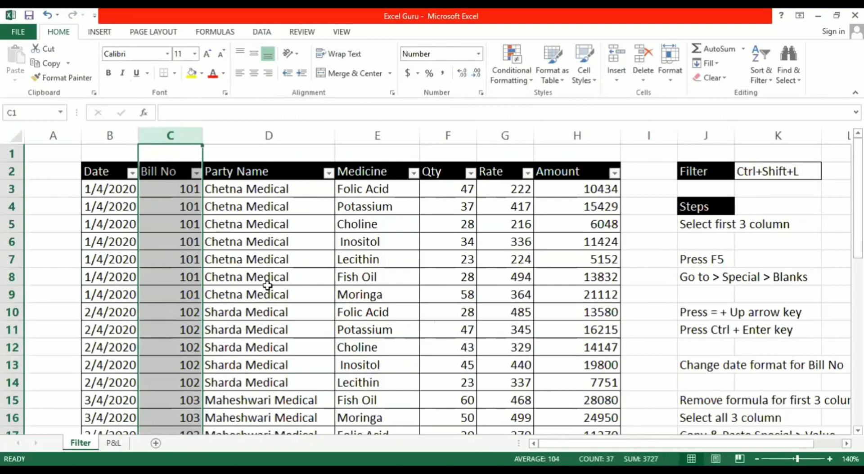
Check which Bill No, Date and Party Name cells in the first bill's rows hold formulas and which hold typed values.
{"action": "left_click", "coordinate": [174, 222]}
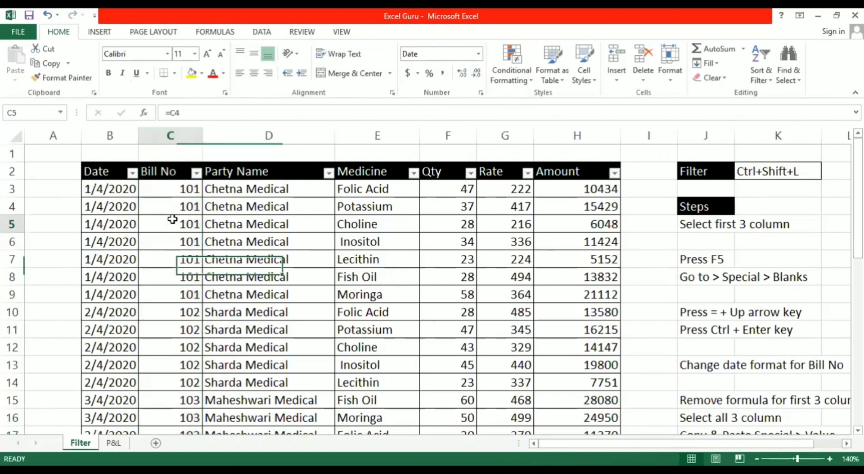
{"action": "left_click", "coordinate": [175, 186]}
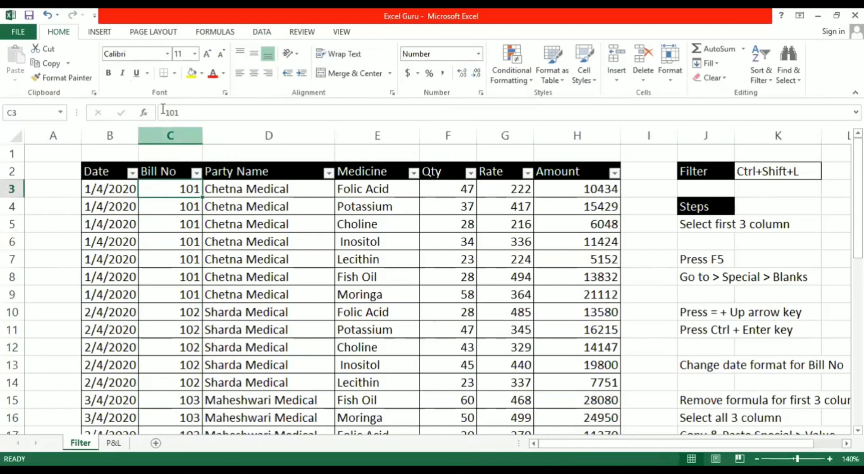
{"action": "left_click", "coordinate": [164, 200]}
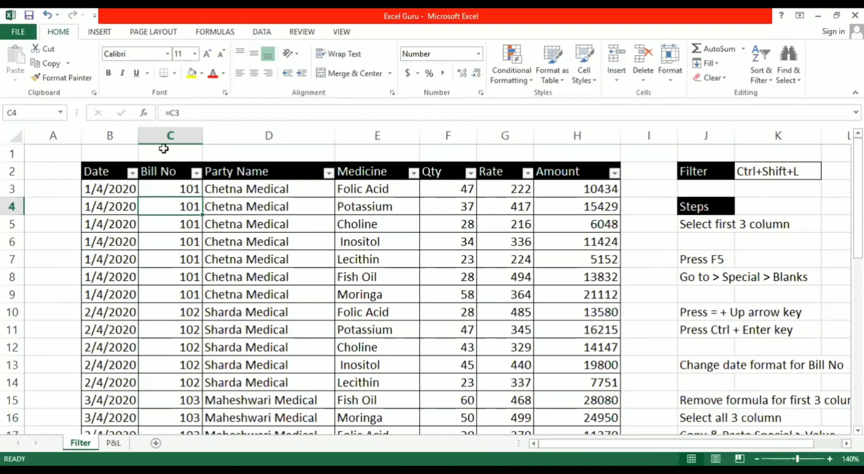
{"action": "left_click", "coordinate": [108, 219]}
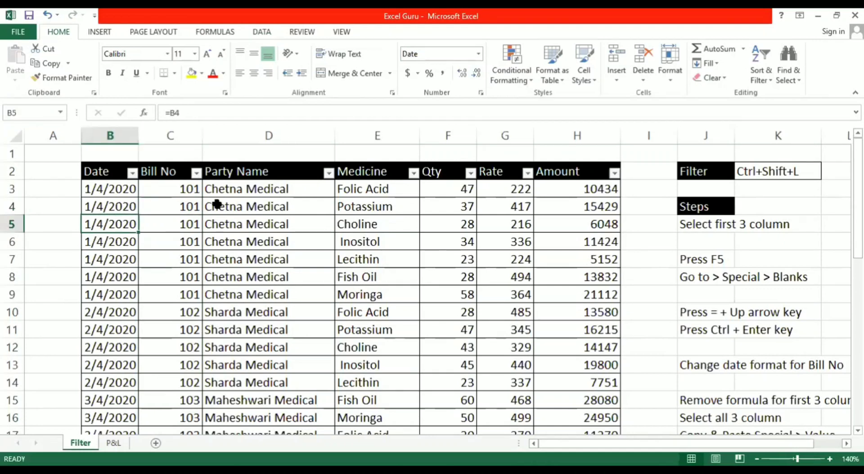
{"action": "left_click", "coordinate": [242, 190]}
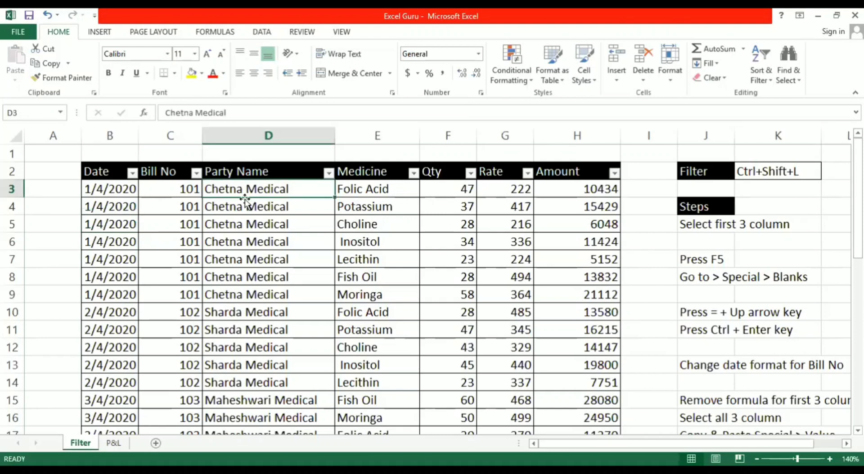
{"action": "key", "text": "Down"}
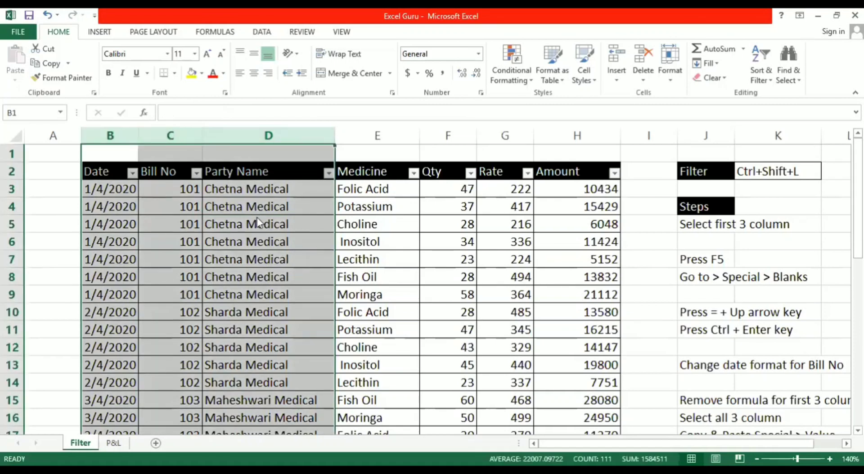
Convert the Date, Bill No and Party Name columns B:D to fixed values by copying and pasting them over themselves as Values.
{"action": "right_click", "coordinate": [257, 217]}
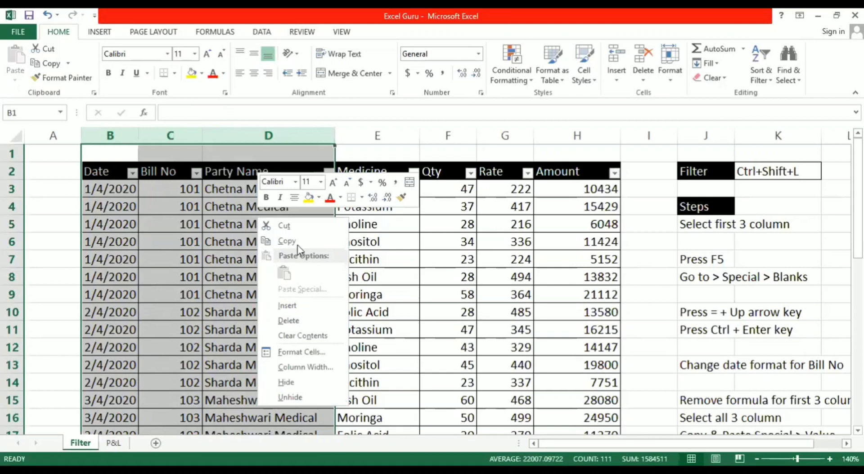
{"action": "left_click", "coordinate": [287, 241]}
{"action": "right_click", "coordinate": [191, 160]}
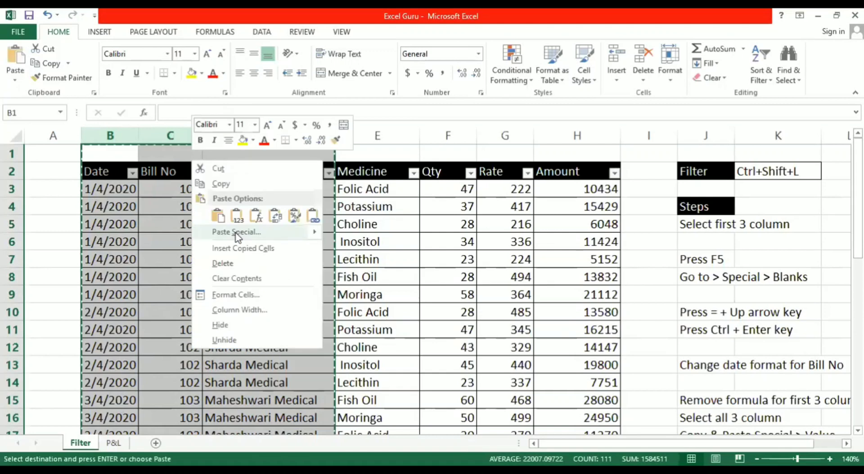
{"action": "key", "text": "s"}
{"action": "left_click", "coordinate": [135, 183]}
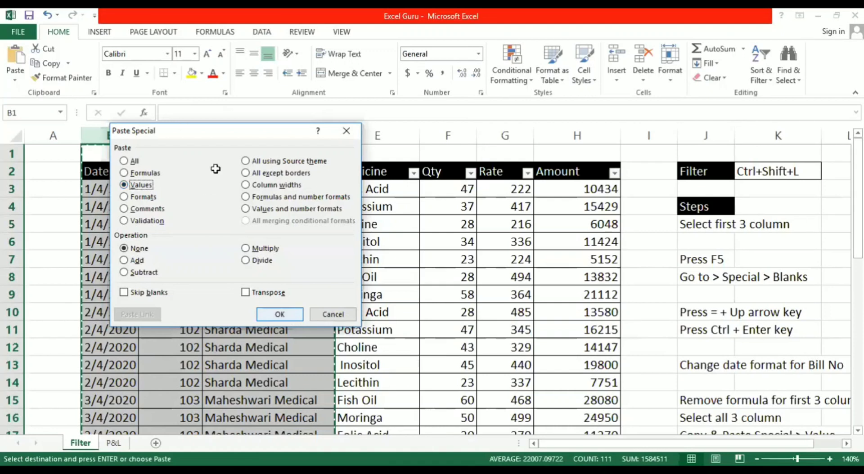
{"action": "key", "text": "Return"}
Check Party Name cells in the first bill's rows to see whether they hold plain values instead of formulas.
{"action": "left_click", "coordinate": [170, 224]}
{"action": "key", "text": "Up"}
{"action": "key", "text": "Up"}
{"action": "key", "text": "Right"}
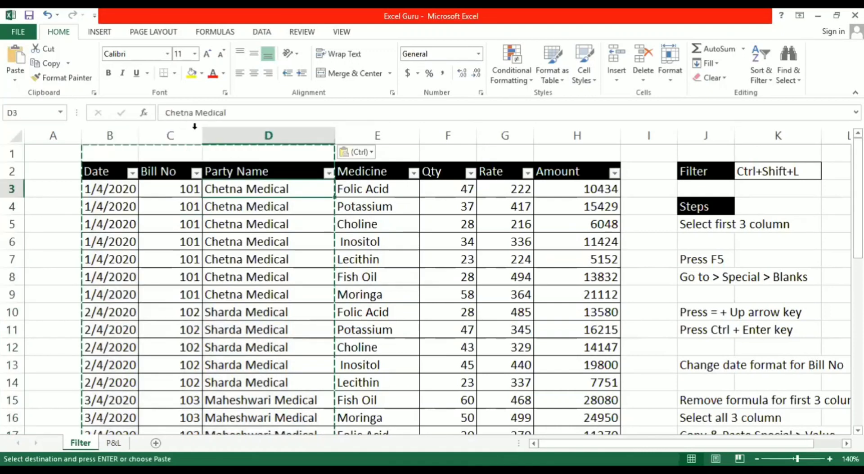
{"action": "key", "text": "Down"}
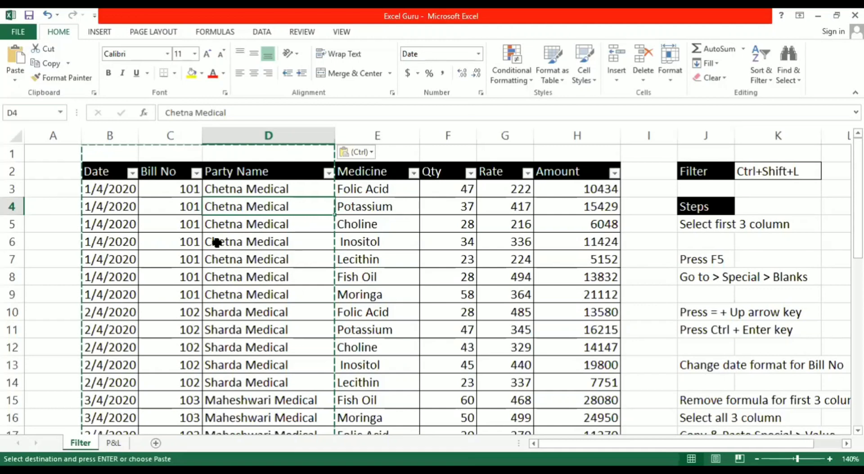
{"action": "double_click", "coordinate": [263, 242]}
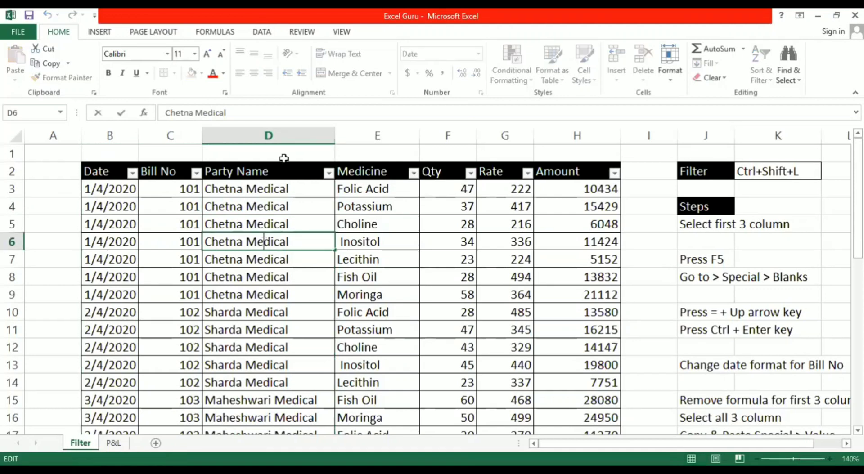
{"action": "key", "text": "Escape"}
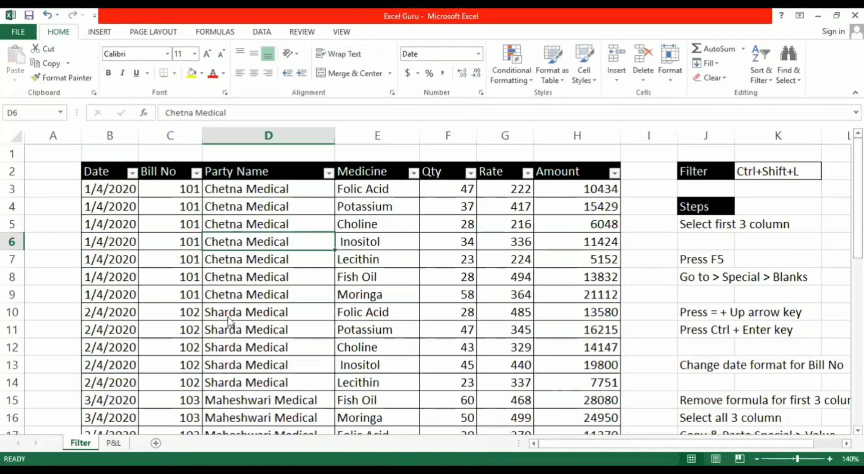
Filter the Party Name column to show only Chetna Medical.
{"action": "key", "text": "alt+Down"}
{"action": "left_click", "coordinate": [202, 316]}
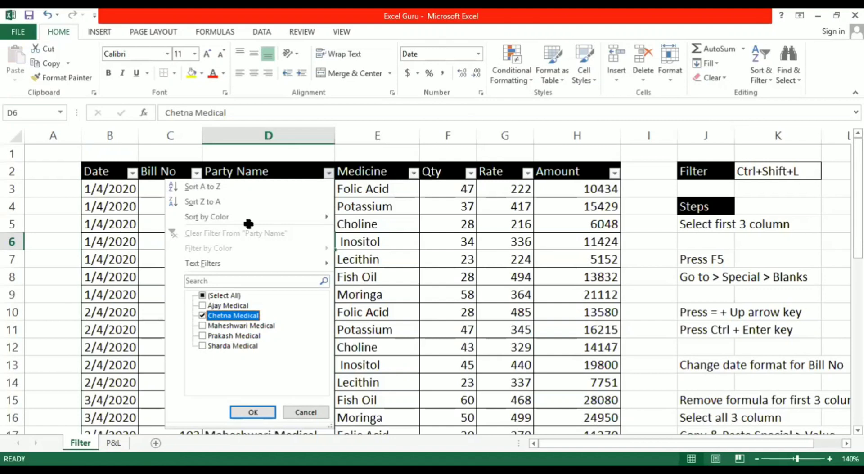
{"action": "key", "text": "Return"}
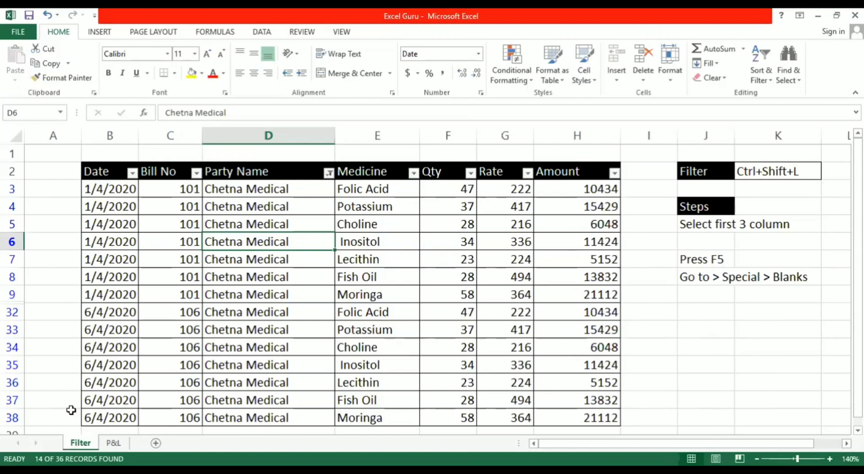
On the P&L sheet, clear all the amounts in the Amount (Dr.) and Amount (Cr.) columns from row 4 down.
{"action": "left_click", "coordinate": [115, 443]}
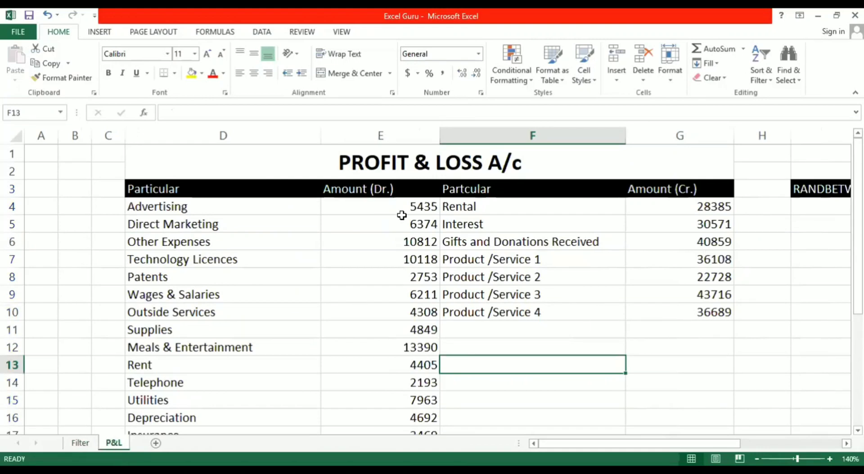
{"action": "left_click", "coordinate": [381, 206]}
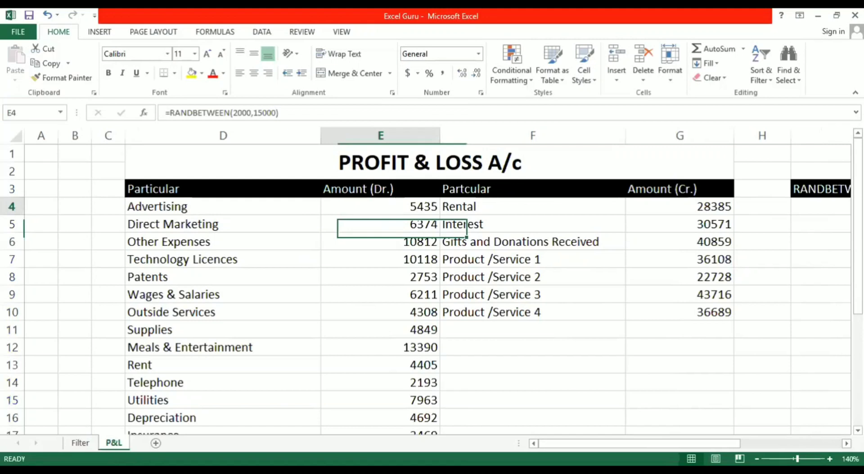
{"action": "key", "text": "ctrl+shift+Down"}
{"action": "key", "text": "Delete"}
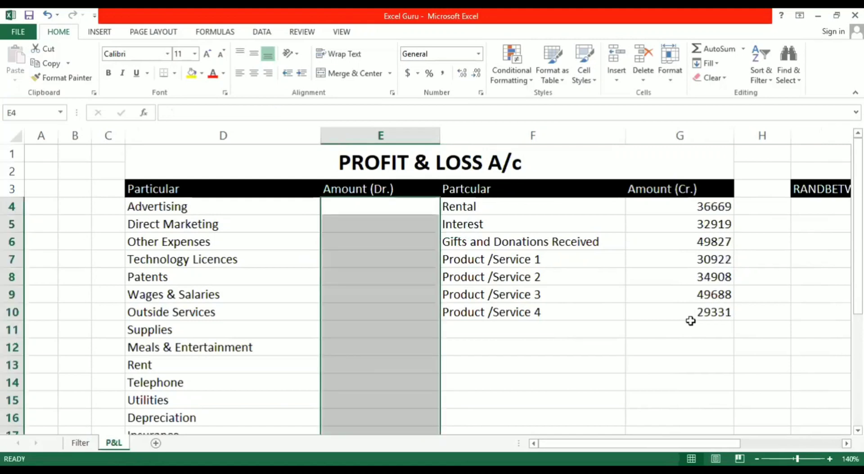
{"action": "left_click_drag", "start_coordinate": [679, 206], "coordinate": [691, 330]}
{"action": "key", "text": "Delete"}
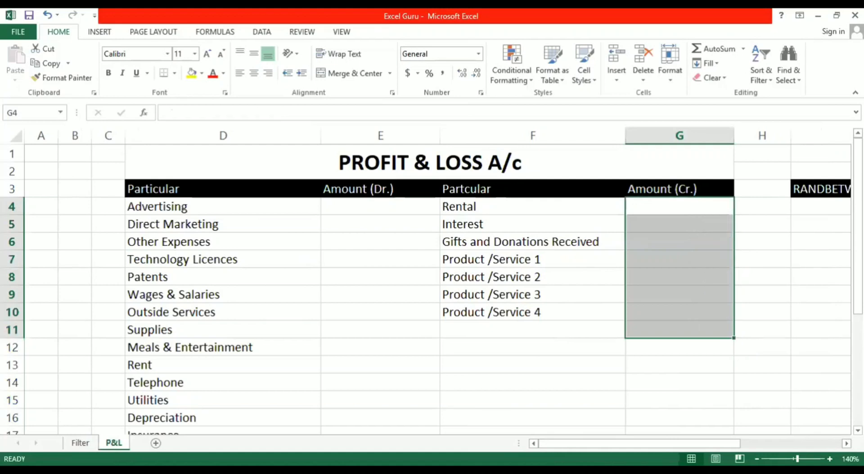
Collapse the ribbon and insert two blank rows above the Total row of the Profit & Loss table.
{"action": "scroll", "coordinate": [388, 210], "scroll_direction": "down", "scroll_amount": 2}
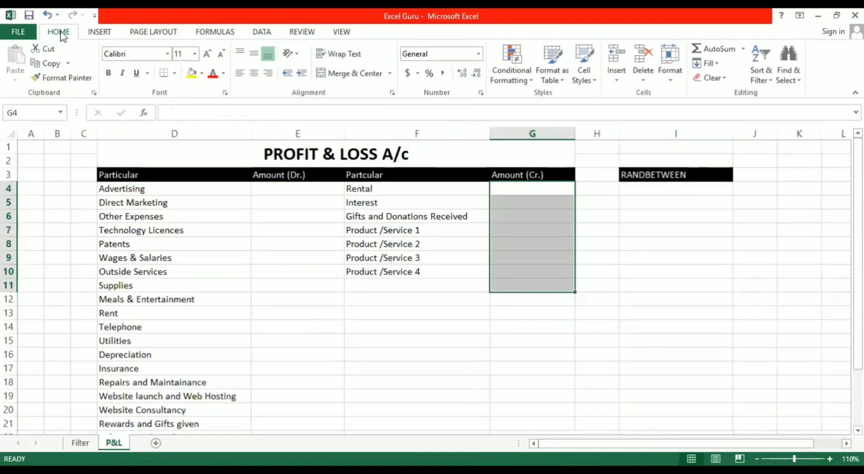
{"action": "key", "text": "ctrl+F1"}
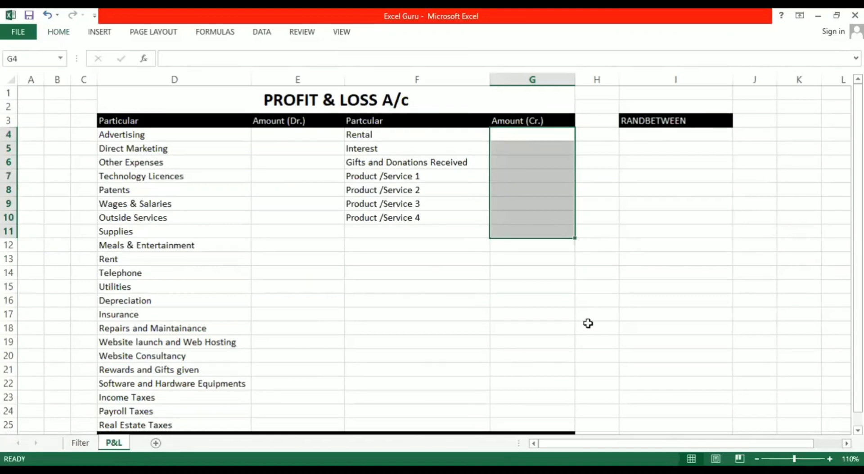
{"action": "scroll", "coordinate": [523, 297], "scroll_direction": "down", "scroll_amount": 1}
{"action": "left_click", "coordinate": [580, 260]}
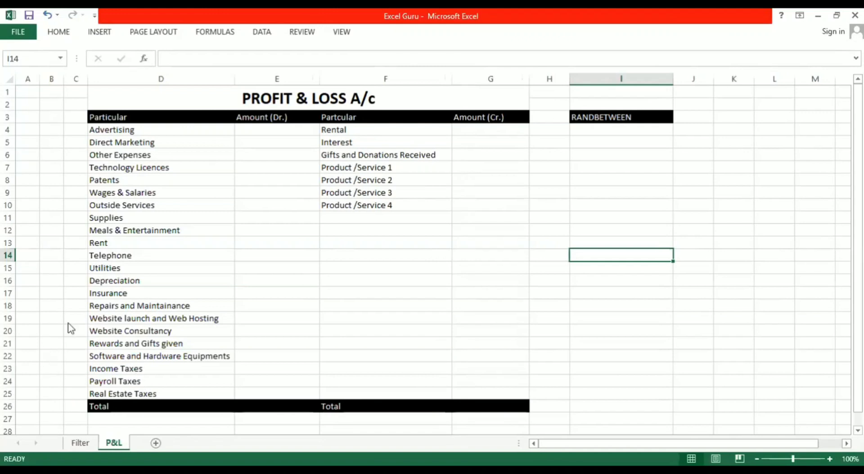
{"action": "right_click", "coordinate": [9, 408]}
{"action": "left_click", "coordinate": [76, 309]}
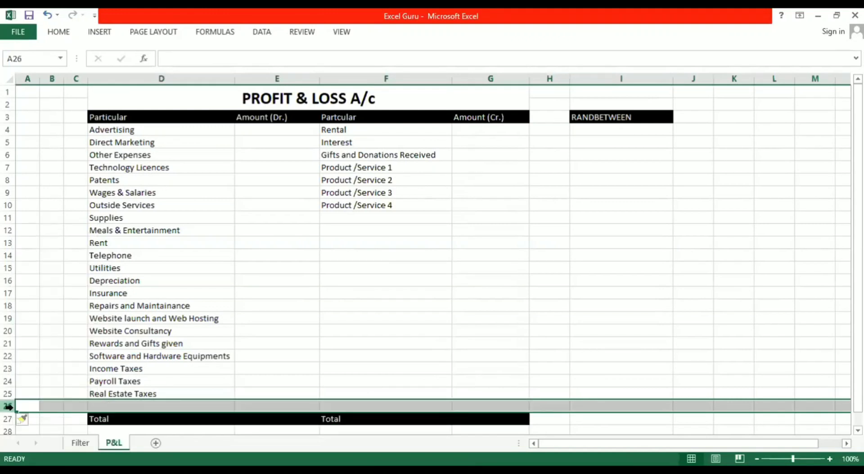
{"action": "key", "text": "ctrl+shift+plus"}
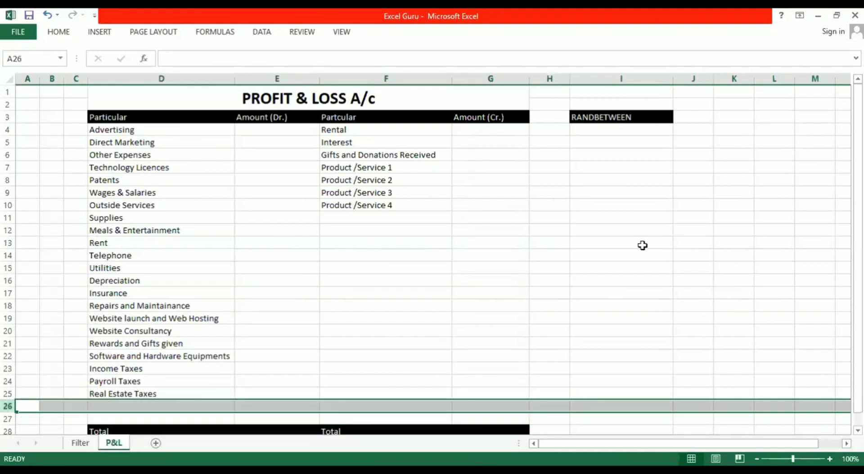
{"action": "left_click", "coordinate": [628, 244]}
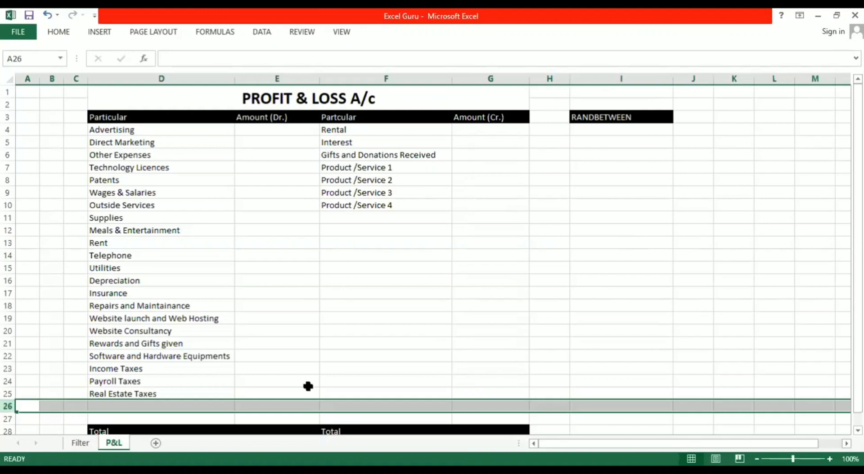
Label cell D27, directly above the debit-side Total, as "Net Profit (b/f)".
{"action": "left_click", "coordinate": [225, 422]}
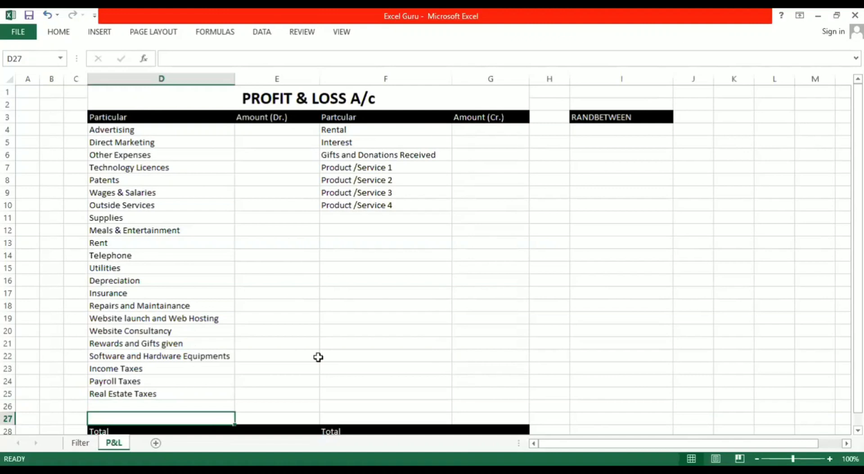
{"action": "type", "text": "Net Profit"}
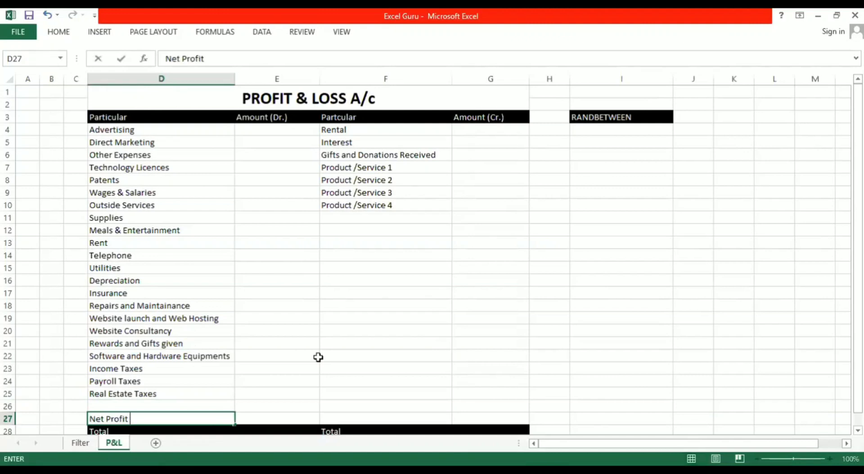
{"action": "type", "text": "/f)"}
{"action": "key", "text": "Return"}
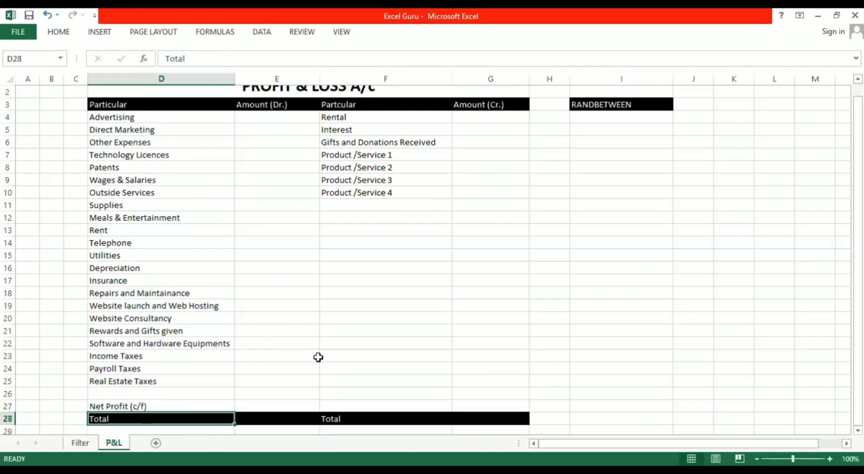
{"action": "key", "text": "Up"}
{"action": "key", "text": "BackSpace"}
{"action": "type", "text": "Net Profit (b/f)"}
{"action": "key", "text": "Tab"}
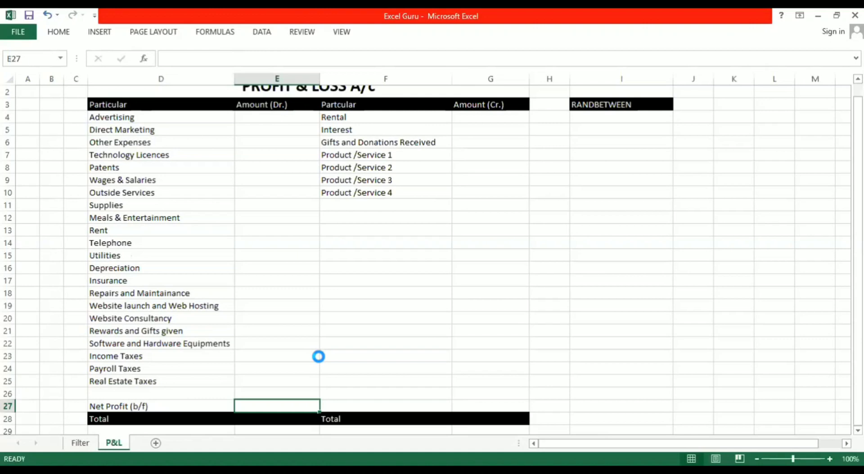
Make the Net Profit (b/f) label in D27 bold and italic.
{"action": "key", "text": "Left"}
{"action": "key", "text": "ctrl+b"}
{"action": "key", "text": "ctrl+i"}
{"action": "key", "text": "Right"}
{"action": "key", "text": "Right"}
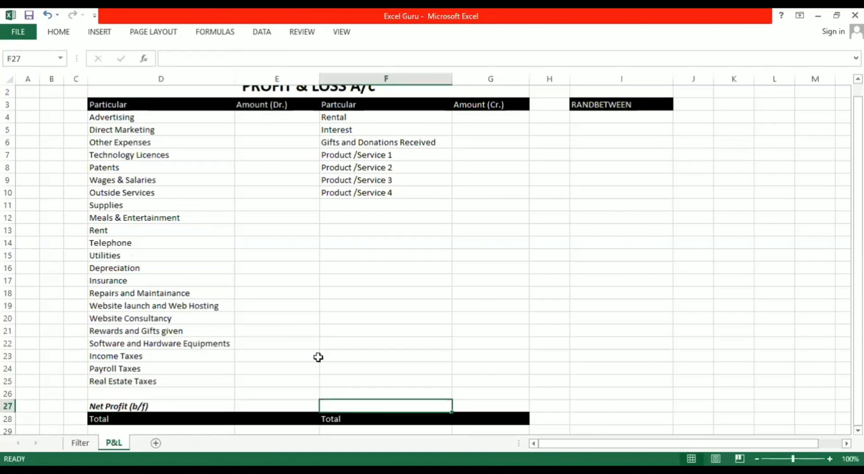
Copy the formatted Net Profit label to F27 and change its text there to "Net Loss (b/f)".
{"action": "key", "text": "Left"}
{"action": "key", "text": "Left"}
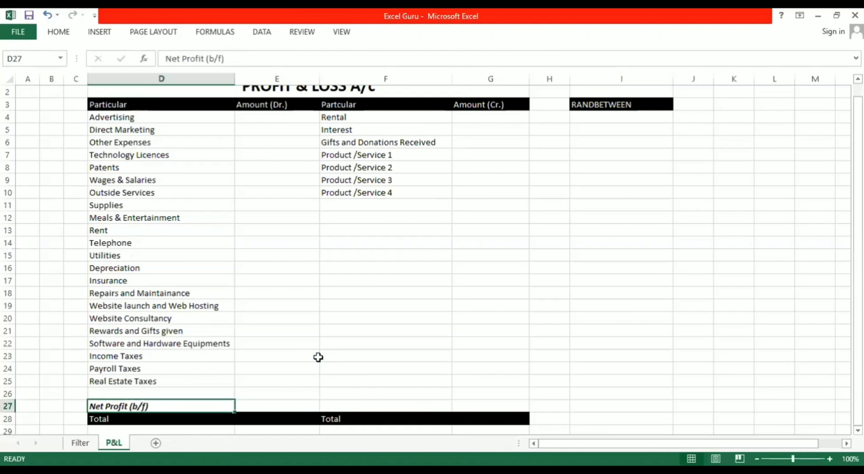
{"action": "key", "text": "ctrl+c"}
{"action": "key", "text": "Right"}
{"action": "key", "text": "Right"}
{"action": "key", "text": "ctrl+v"}
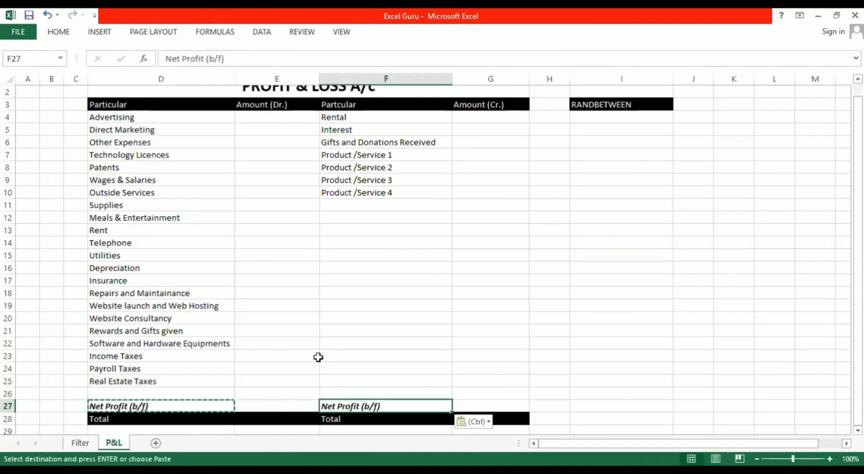
{"action": "key", "text": "Escape"}
{"action": "type", "text": "Net Loss (b/f)"}
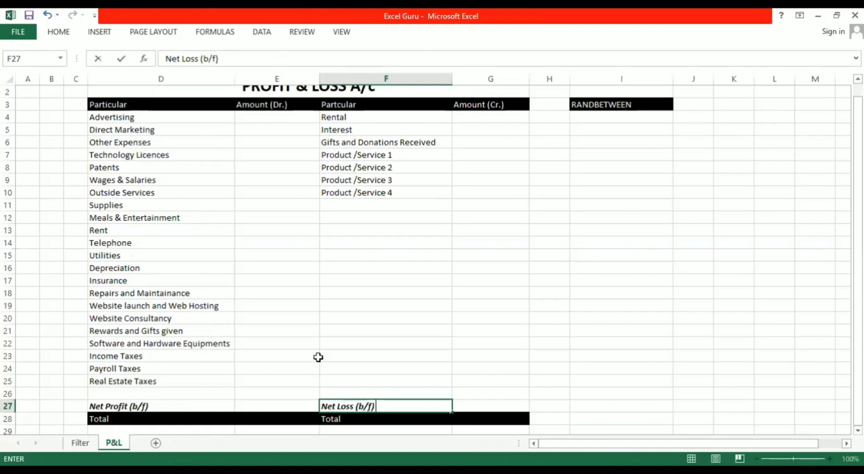
{"action": "key", "text": "Return"}
{"action": "key", "text": "Up"}
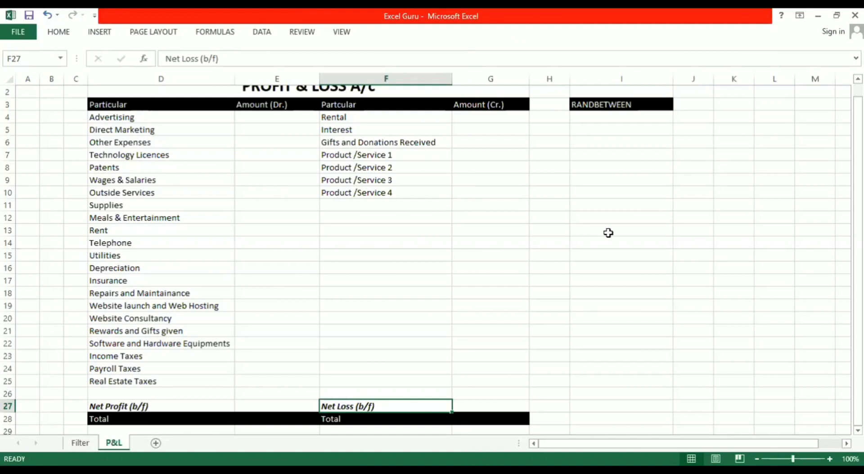
Enter the amounts 5000, 4000 and 2000 for Advertising, Direct Marketing and Other Expenses in E4:E6.
{"action": "left_click", "coordinate": [621, 218]}
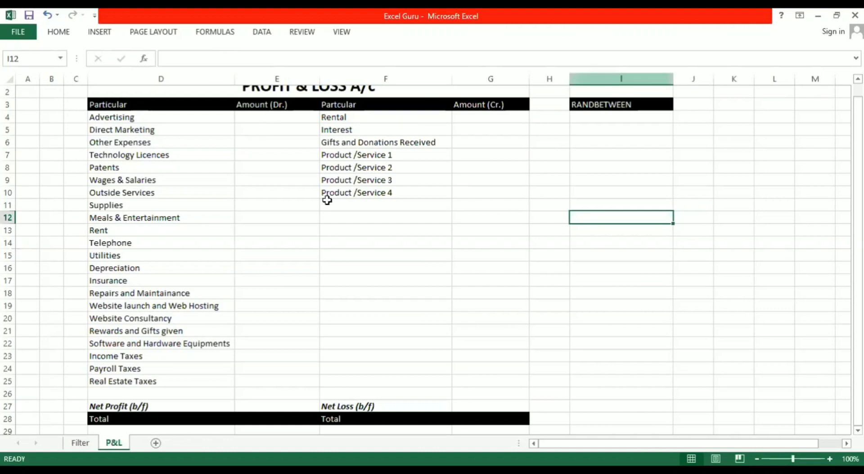
{"action": "left_click", "coordinate": [297, 118]}
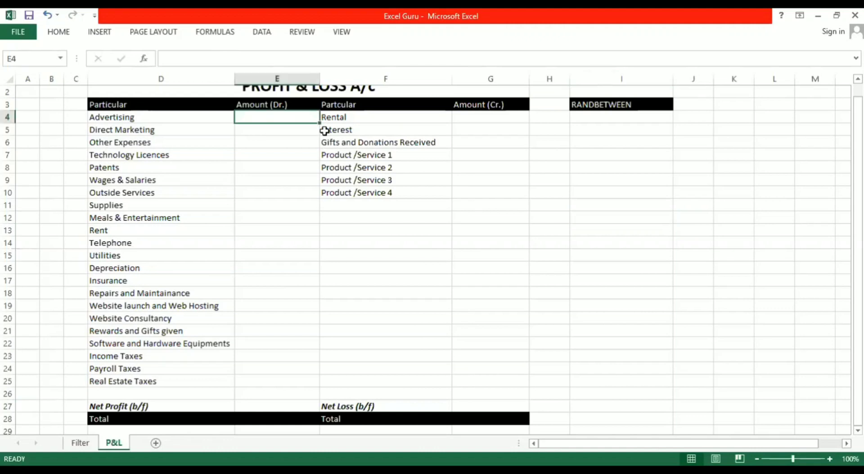
{"action": "type", "text": "5000"}
{"action": "key", "text": "Return"}
{"action": "type", "text": "4000"}
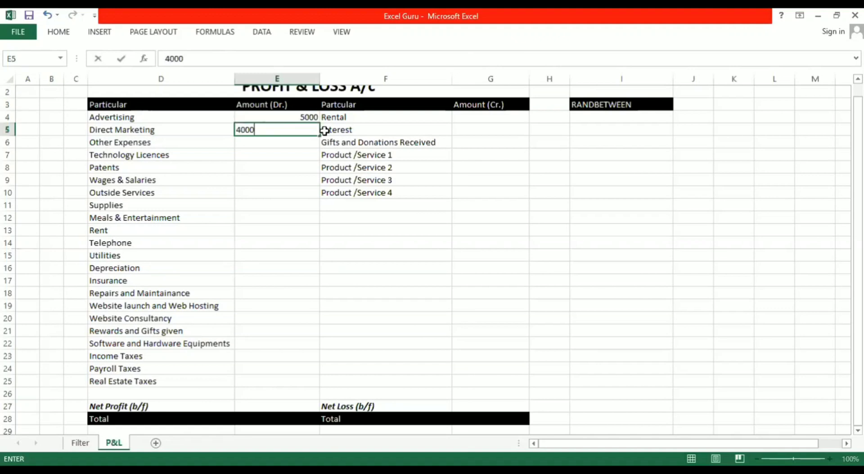
{"action": "key", "text": "Return"}
{"action": "type", "text": "2000"}
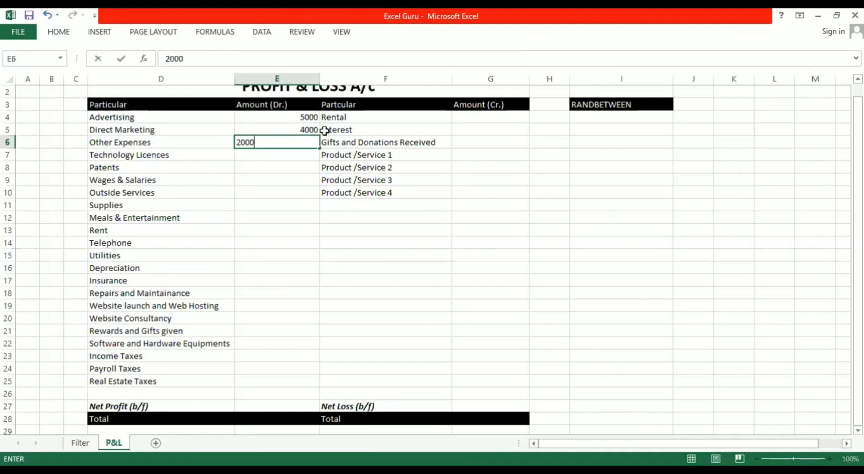
{"action": "key", "text": "Up"}
Clear the three manually entered debit amounts in E4:E6.
{"action": "key", "text": "Up"}
{"action": "key", "text": "shift+Down"}
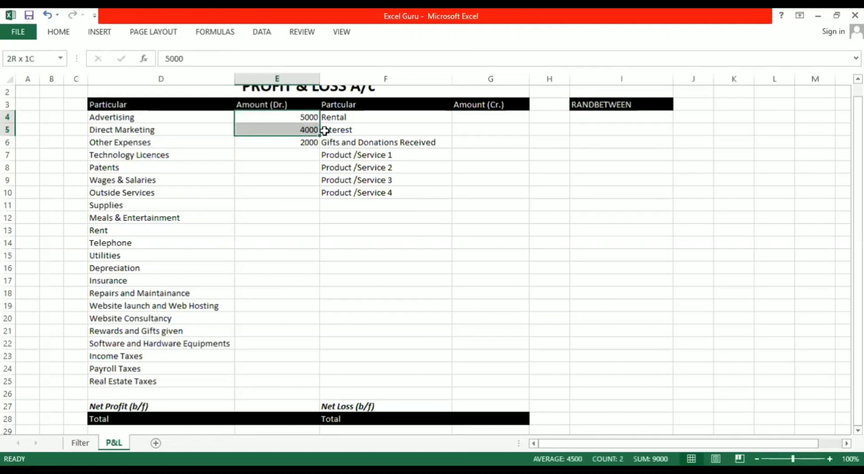
{"action": "key", "text": "shift+Down"}
{"action": "key", "text": "Delete"}
Enter =RANDBETWEEN(1000,20000) in E4 and fill it down through E25 for all debit amounts.
{"action": "key", "text": "Up"}
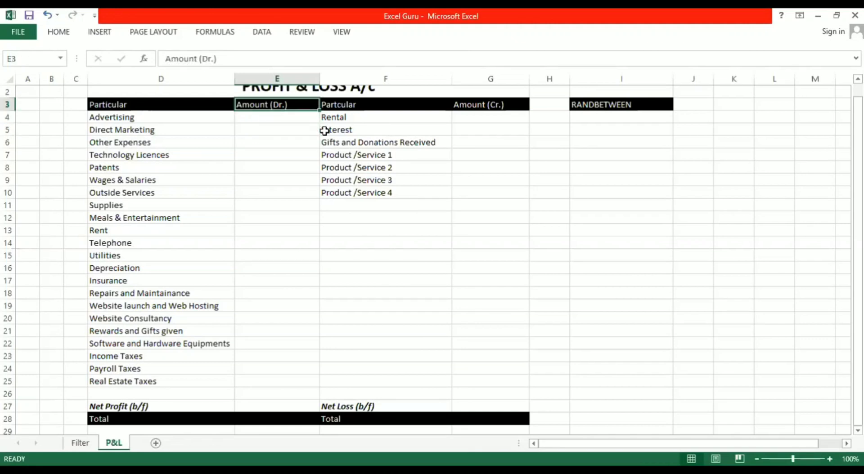
{"action": "key", "text": "Down"}
{"action": "type", "text": "="}
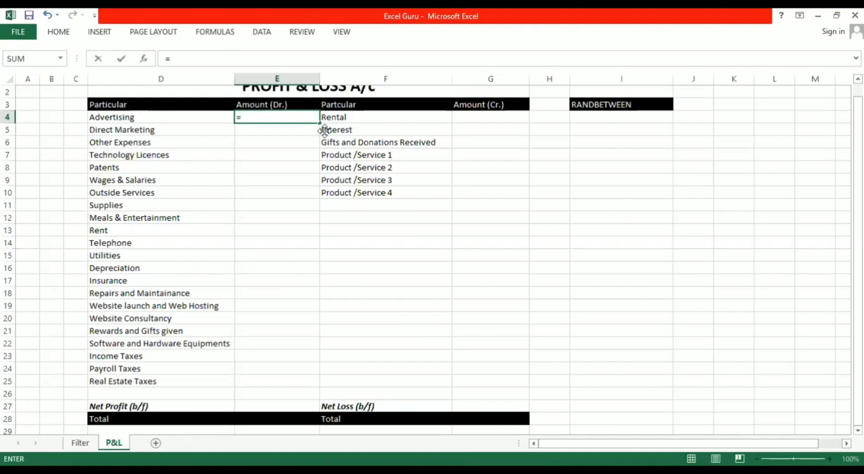
{"action": "type", "text": "randbetween("}
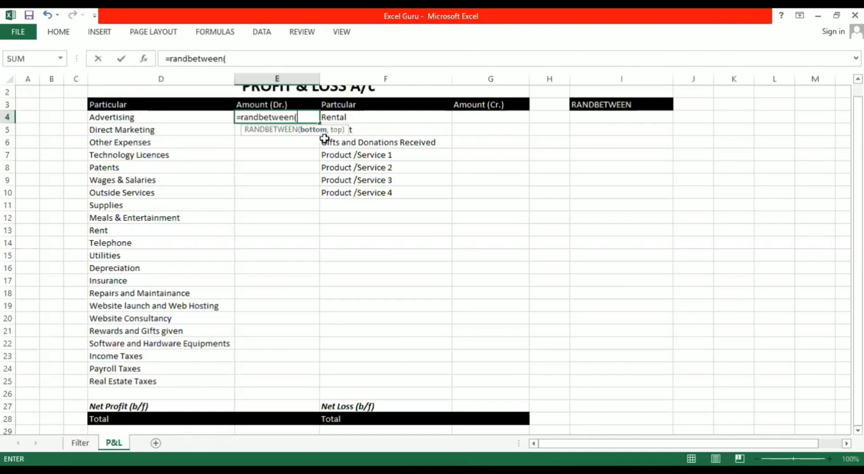
{"action": "type", "text": "1000"}
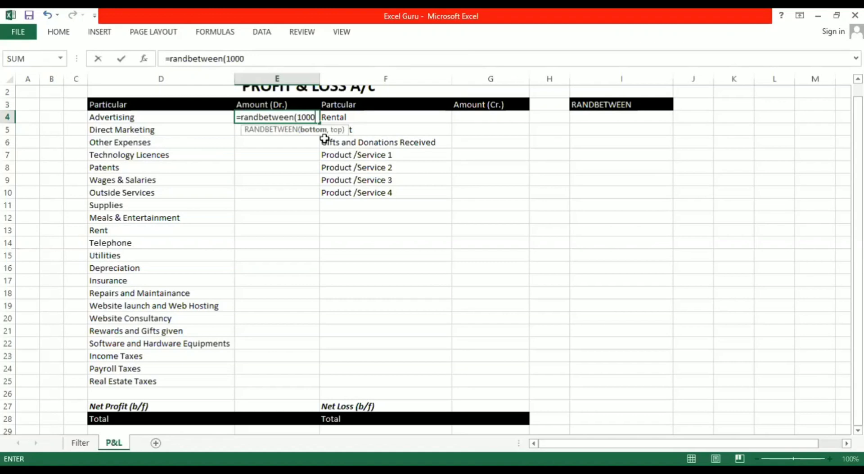
{"action": "type", "text": ",20000)"}
{"action": "key", "text": "ctrl+Return"}
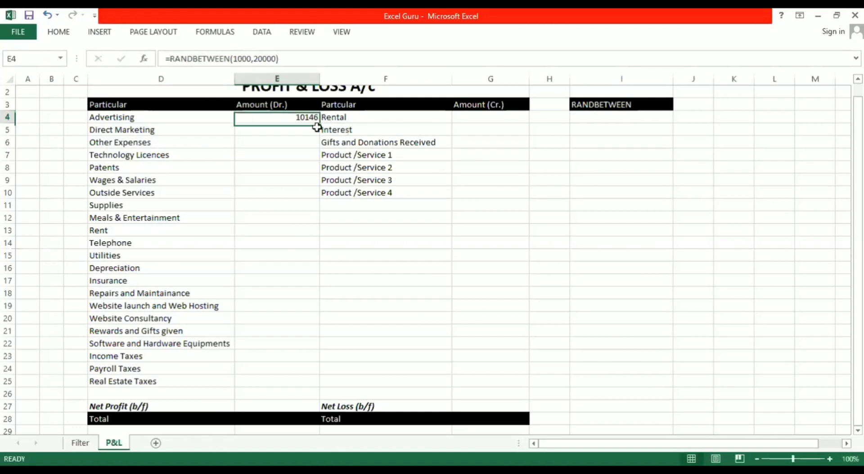
{"action": "left_click_drag", "start_coordinate": [318, 125], "coordinate": [434, 324]}
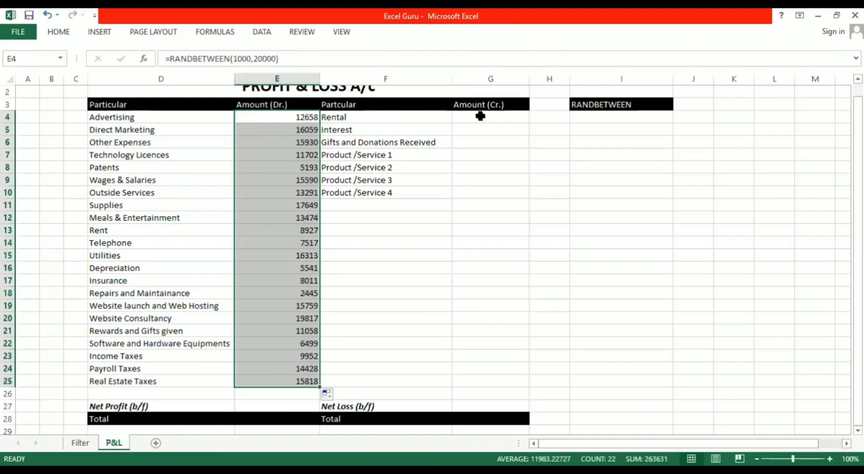
Enter =RANDBETWEEN(10000,50000) in G4 and fill it down through G10 for the credit amounts.
{"action": "key", "text": "Right"}
{"action": "key", "text": "Right"}
{"action": "type", "text": "="}
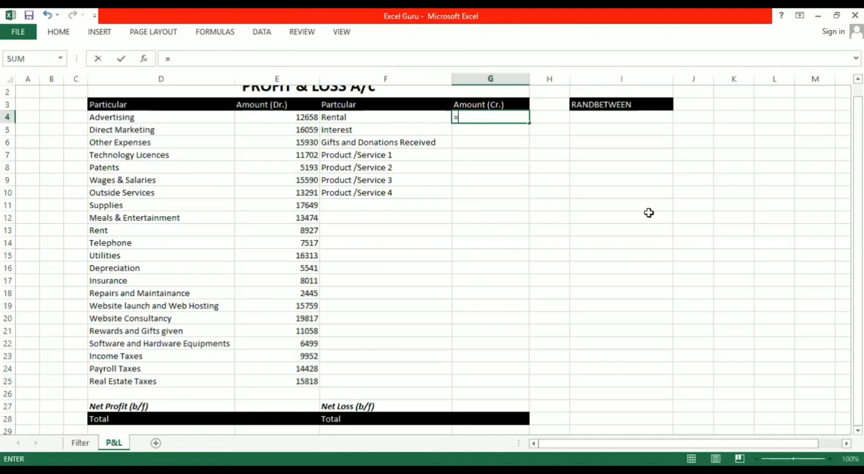
{"action": "type", "text": "randbetween"}
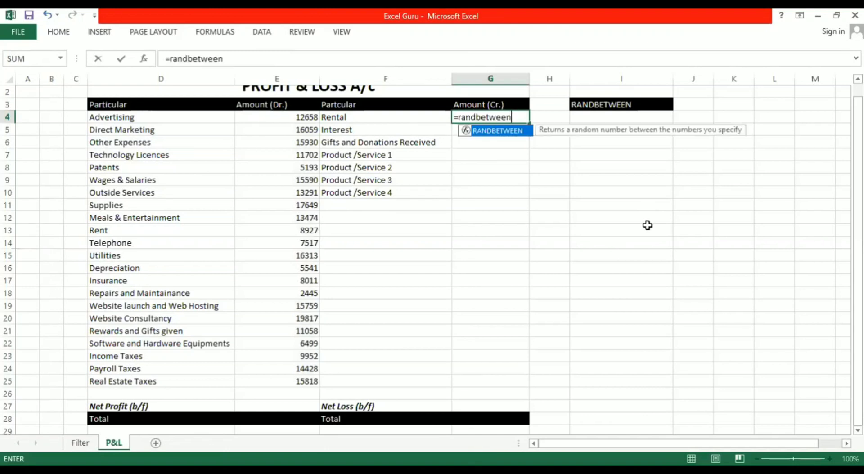
{"action": "type", "text": "(100"}
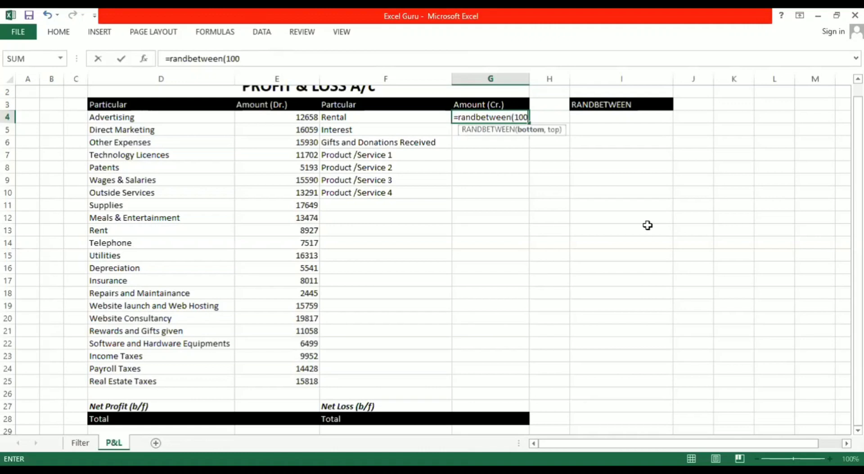
{"action": "type", "text": "00,50000)"}
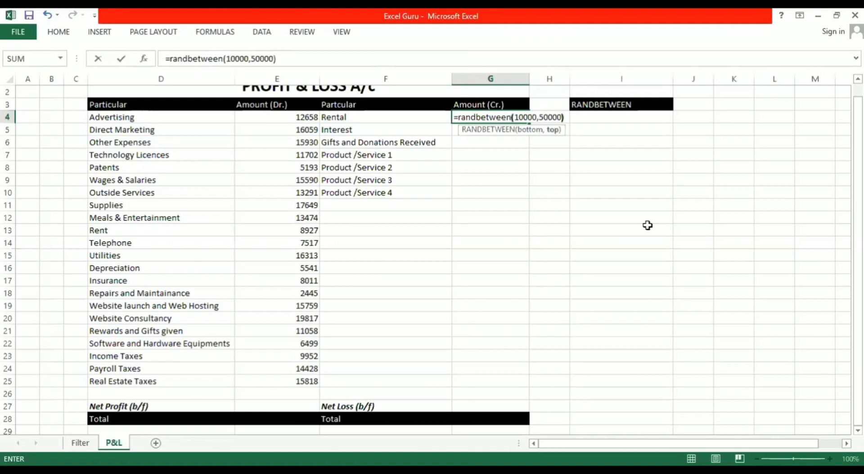
{"action": "key", "text": "ctrl+Return"}
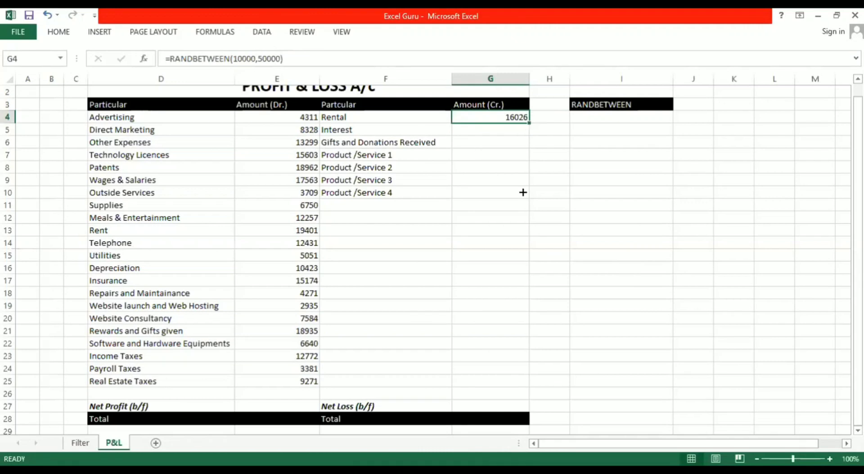
{"action": "double_click", "coordinate": [529, 123]}
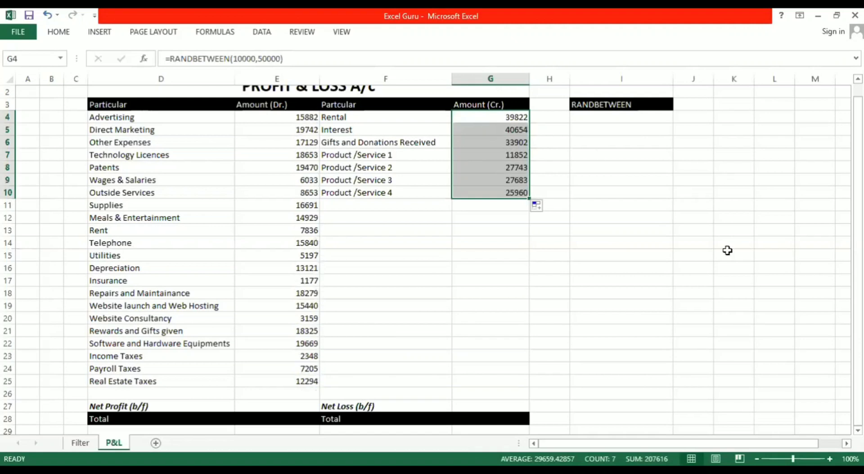
Enter 1 and replace it with 2 in J10 to test whether the random amounts recalculate, and clear the cell.
{"action": "left_click", "coordinate": [693, 193]}
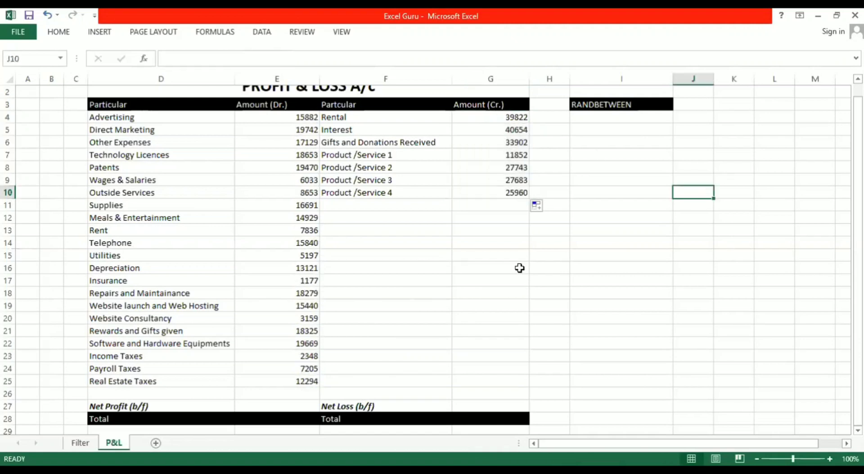
{"action": "type", "text": "1"}
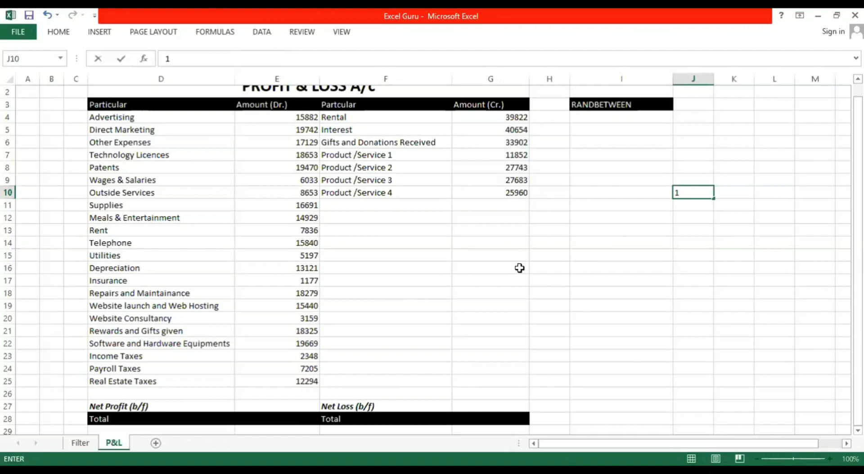
{"action": "key", "text": "Return"}
{"action": "key", "text": "Up"}
{"action": "type", "text": "2"}
{"action": "key", "text": "Return"}
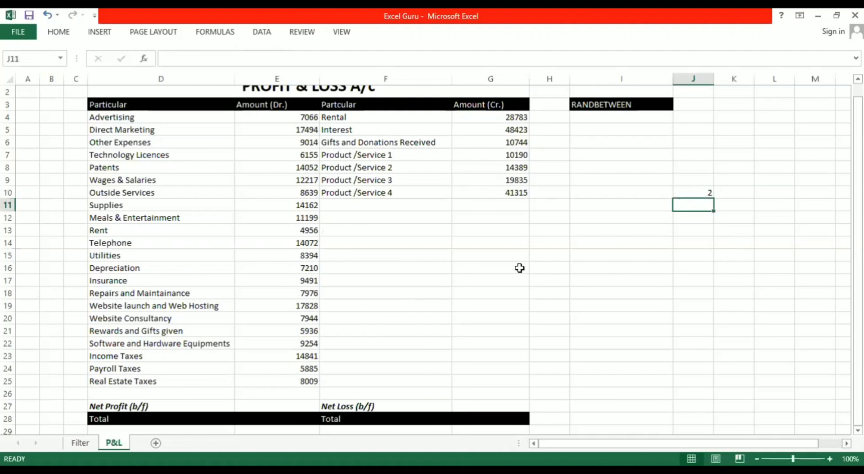
{"action": "key", "text": "Up"}
{"action": "key", "text": "Delete"}
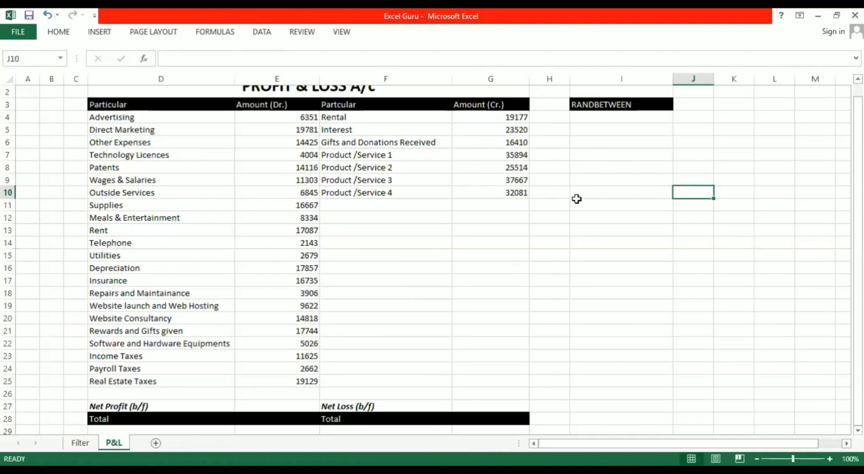
{"action": "key", "text": "Left"}
{"action": "key", "text": "Down"}
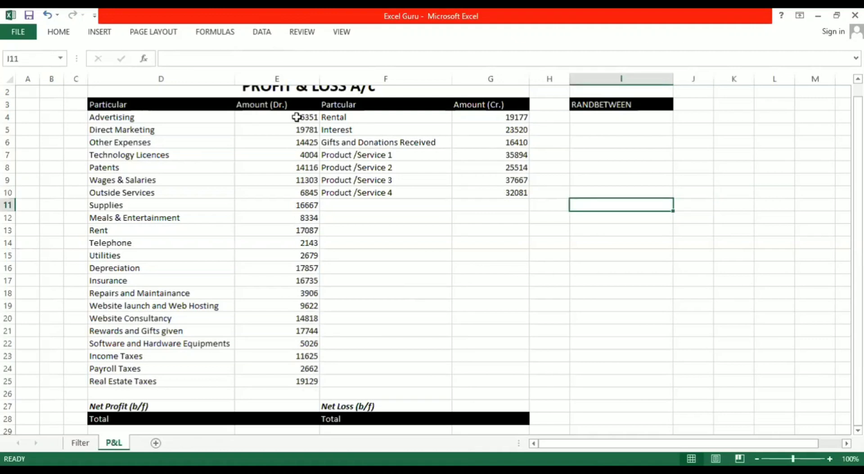
Convert the random debit amounts in E4:E25 to fixed numbers by pasting them over themselves as values.
{"action": "left_click", "coordinate": [296, 117]}
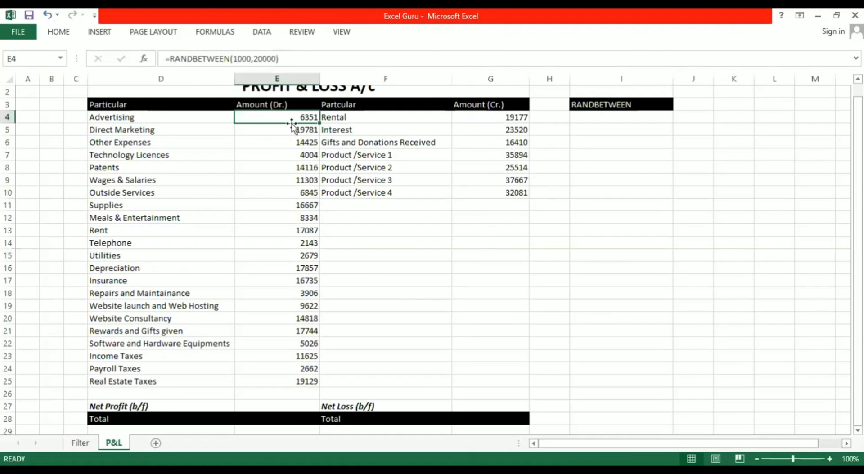
{"action": "key", "text": "shift+Down"}
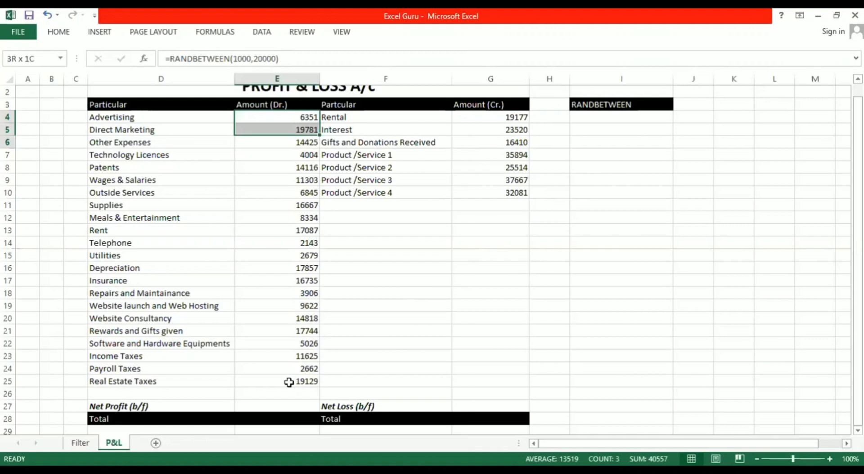
{"action": "left_click", "coordinate": [286, 369], "text": "shift"}
{"action": "key", "text": "shift+Down"}
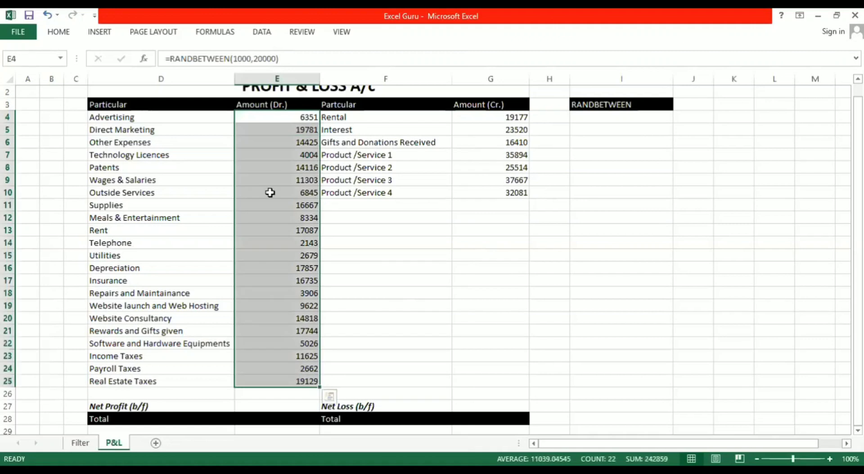
{"action": "key", "text": "ctrl+c"}
{"action": "right_click", "coordinate": [275, 130]}
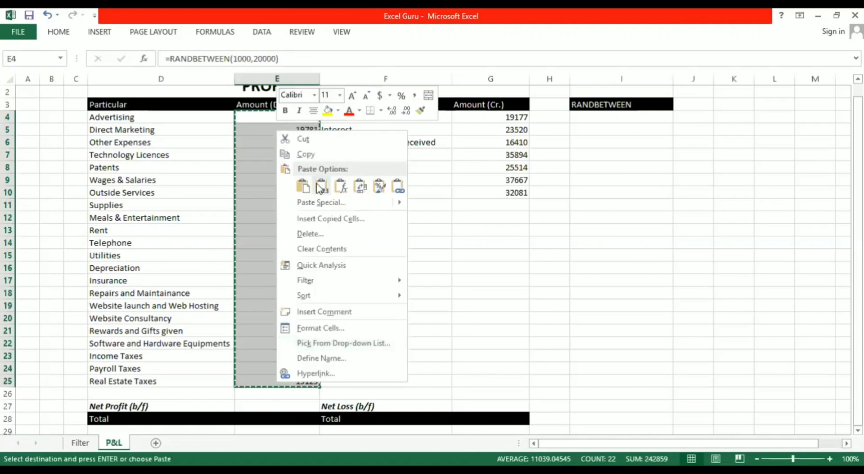
{"action": "key", "text": "s"}
{"action": "key", "text": "v"}
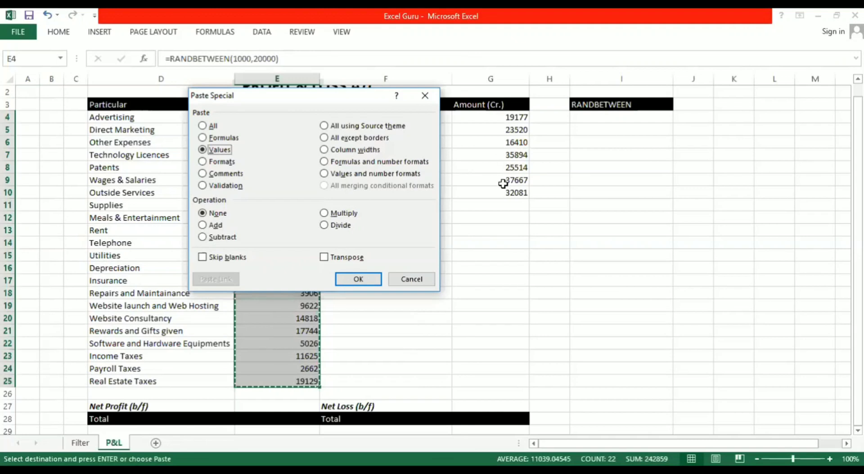
{"action": "key", "text": "Return"}
Convert the random credit amounts in G4:G10 to fixed numbers by pasting them over themselves as values.
{"action": "left_click_drag", "start_coordinate": [503, 118], "coordinate": [503, 195]}
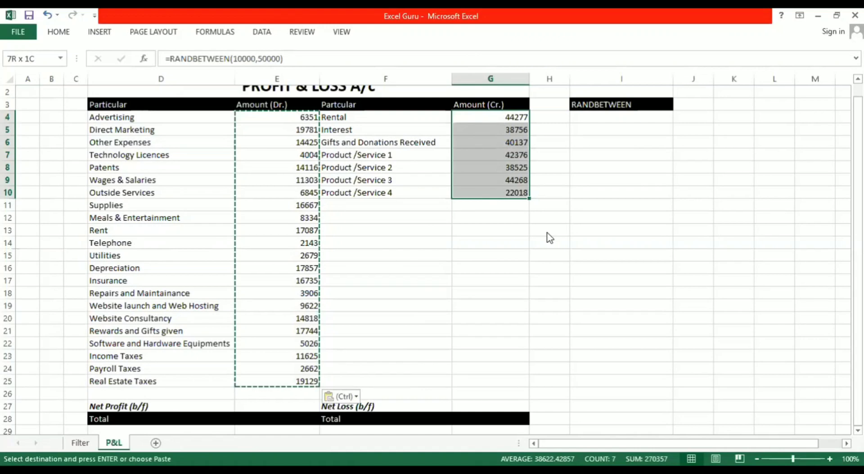
{"action": "key", "text": "ctrl+c"}
{"action": "right_click", "coordinate": [495, 198]}
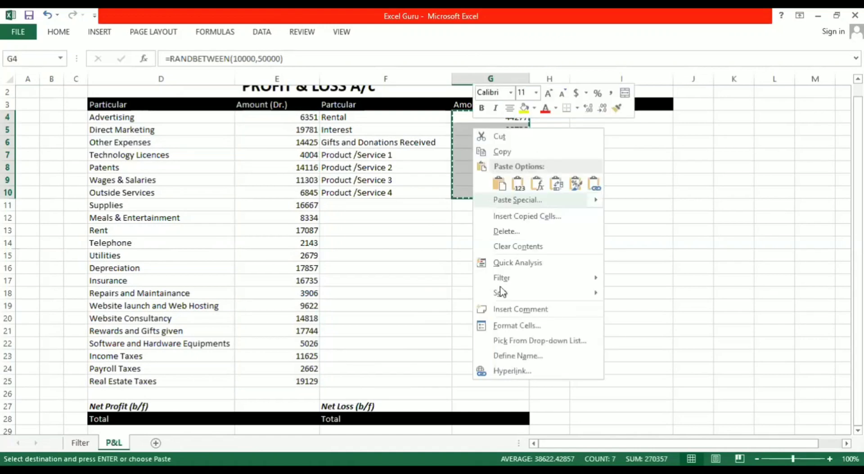
{"action": "key", "text": "s"}
{"action": "key", "text": "v"}
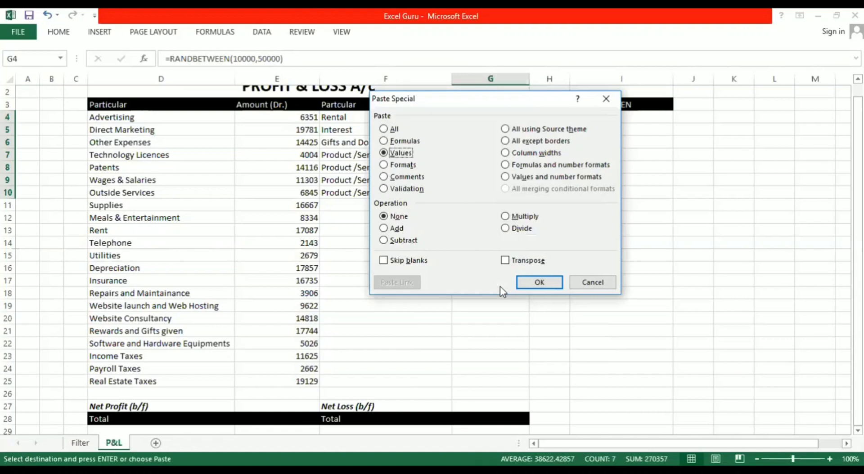
{"action": "key", "text": "Return"}
Enter 1 in L17 to test whether the pasted amounts still recalculate, and clear the cell.
{"action": "left_click", "coordinate": [764, 279]}
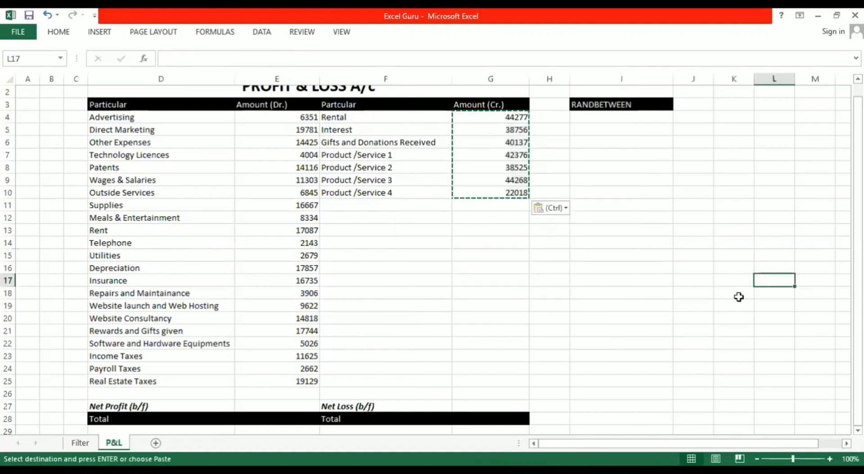
{"action": "type", "text": "s"}
{"action": "key", "text": "BackSpace"}
{"action": "type", "text": "1"}
{"action": "key", "text": "Return"}
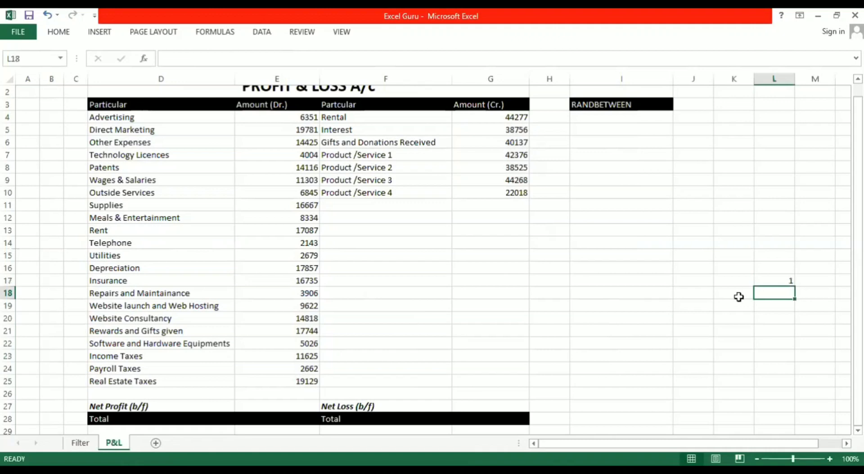
{"action": "key", "text": "Up"}
{"action": "key", "text": "Delete"}
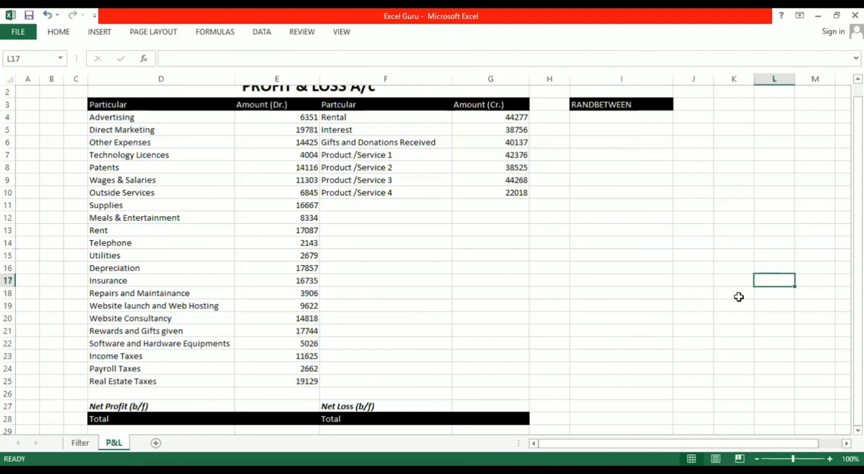
Look through the pasted amounts in the credit and debit columns, ending at the Net Profit amount cell E27.
{"action": "key", "text": "Left"}
{"action": "key", "text": "Left"}
{"action": "key", "text": "Left"}
{"action": "key", "text": "Left"}
{"action": "key", "text": "Left"}
{"action": "key", "text": "Up"}
{"action": "key", "text": "Up"}
{"action": "key", "text": "Up"}
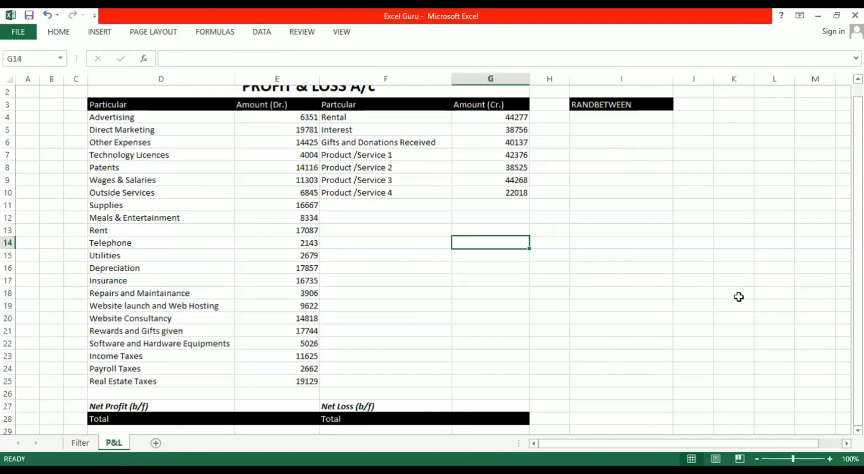
{"action": "key", "text": "Up"}
{"action": "key", "text": "Up"}
{"action": "key", "text": "Up"}
{"action": "key", "text": "Up"}
{"action": "key", "text": "Up"}
{"action": "key", "text": "Up"}
{"action": "key", "text": "Up"}
{"action": "key", "text": "Up"}
{"action": "key", "text": "Up"}
{"action": "key", "text": "Up"}
{"action": "key", "text": "Left"}
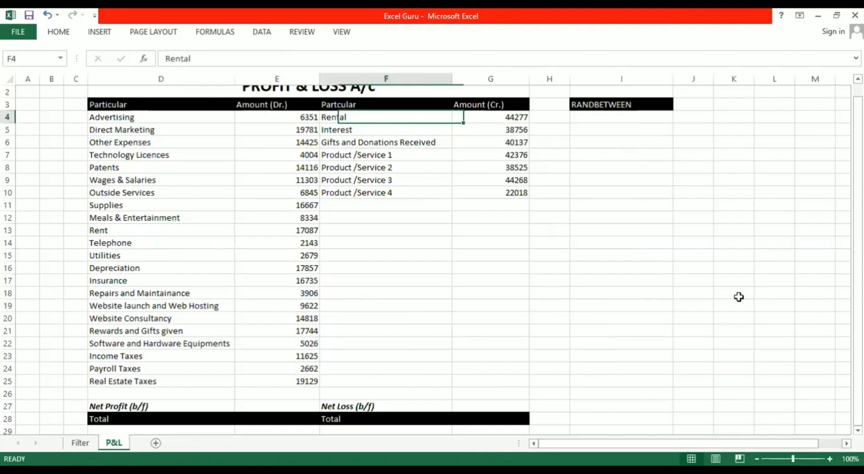
{"action": "key", "text": "Left"}
{"action": "key", "text": "Down"}
{"action": "key", "text": "Down"}
{"action": "key", "text": "Down"}
{"action": "key", "text": "Down"}
{"action": "key", "text": "Down"}
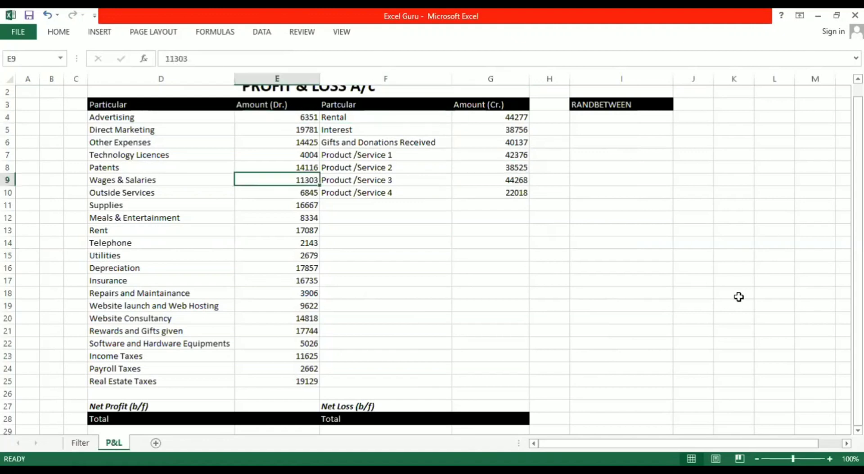
{"action": "key", "text": "Down"}
{"action": "key", "text": "Down"}
{"action": "key", "text": "Down"}
{"action": "key", "text": "Down"}
{"action": "key", "text": "Down"}
{"action": "key", "text": "Down"}
{"action": "key", "text": "Down"}
{"action": "key", "text": "Down"}
{"action": "key", "text": "Down"}
{"action": "key", "text": "Down"}
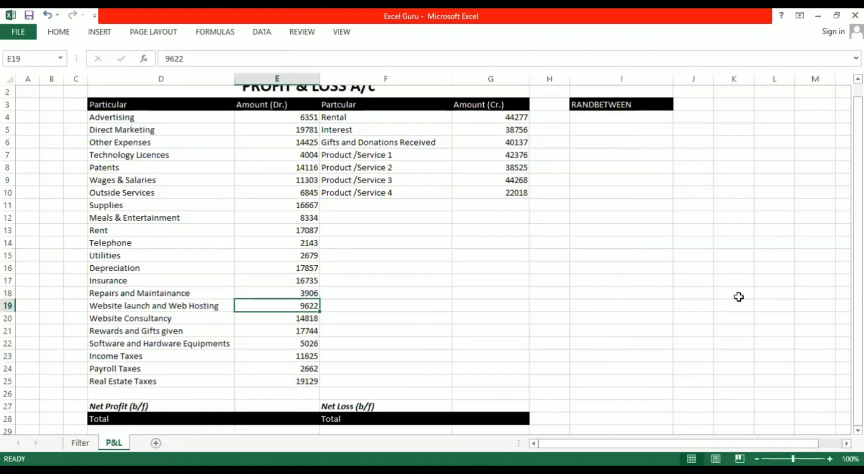
{"action": "key", "text": "Down"}
{"action": "key", "text": "Down"}
{"action": "key", "text": "Down"}
{"action": "key", "text": "Down"}
{"action": "key", "text": "Down"}
{"action": "key", "text": "Down"}
{"action": "key", "text": "Down"}
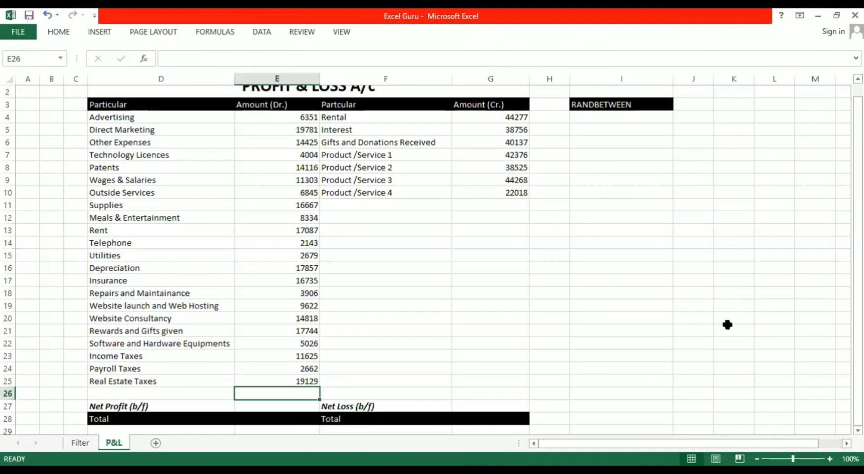
{"action": "key", "text": "Down"}
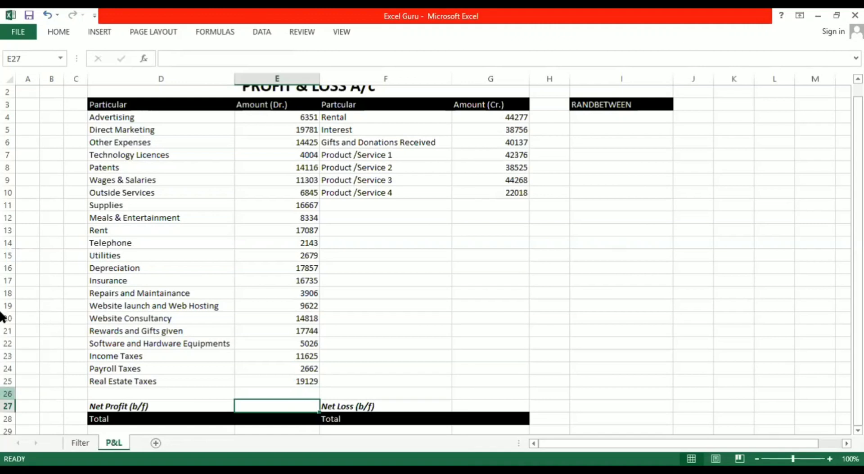
{"action": "right_click", "coordinate": [8, 394]}
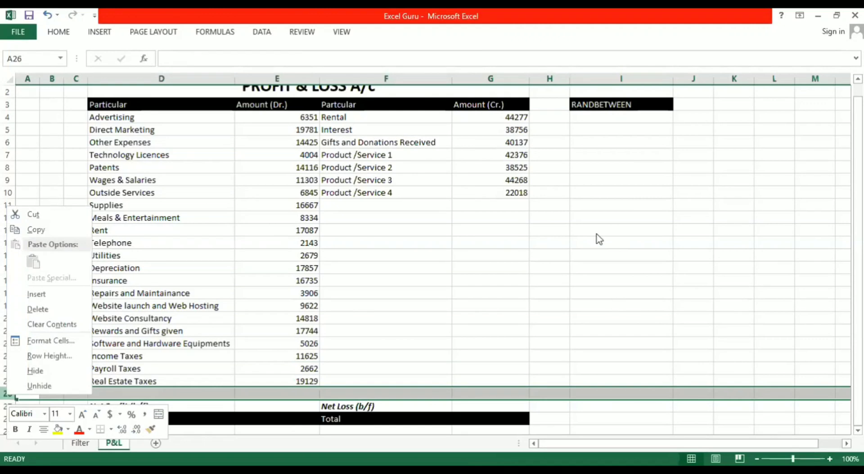
{"action": "key", "text": "Escape"}
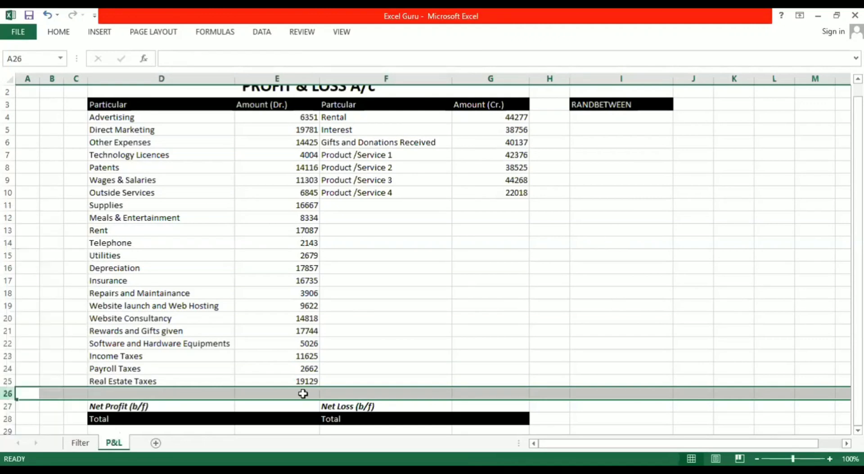
{"action": "left_click_drag", "start_coordinate": [303, 394], "coordinate": [293, 112]}
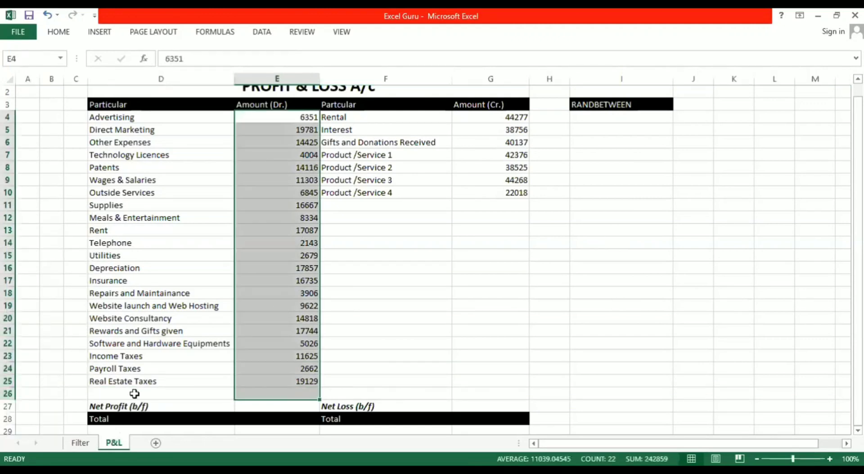
{"action": "left_click_drag", "start_coordinate": [305, 113], "coordinate": [306, 392]}
{"action": "type", "text": "="}
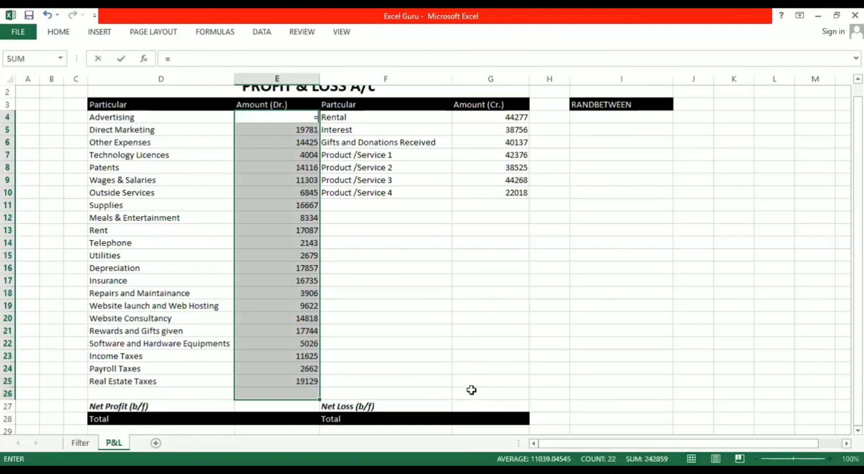
{"action": "key", "text": "Return"}
{"action": "key", "text": "ctrl+z"}
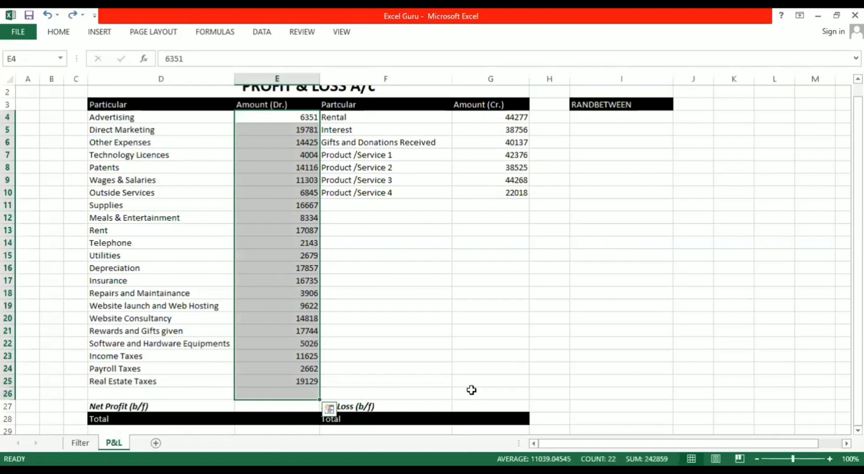
{"action": "key", "text": "alt+Tab"}
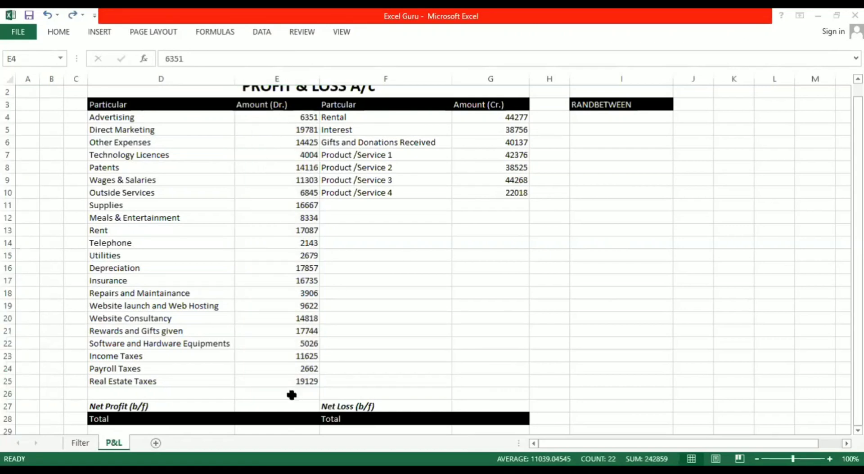
Total the debit amounts E4:E25 in cell E26 with AutoSum and make the total bold.
{"action": "left_click", "coordinate": [292, 395], "text": "shift"}
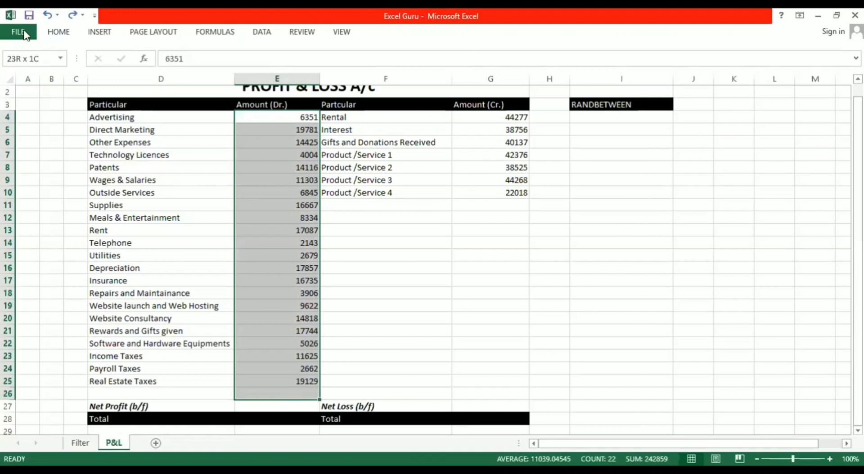
{"action": "left_click", "coordinate": [68, 38]}
{"action": "left_click", "coordinate": [710, 48]}
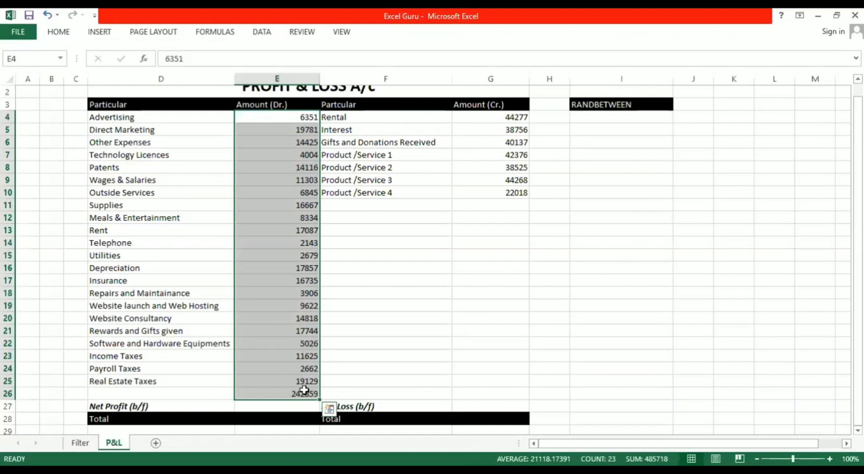
{"action": "left_click_drag", "start_coordinate": [297, 394], "coordinate": [428, 394]}
{"action": "key", "text": "Left"}
{"action": "key", "text": "Right"}
{"action": "key", "text": "ctrl+b"}
{"action": "key", "text": "Right"}
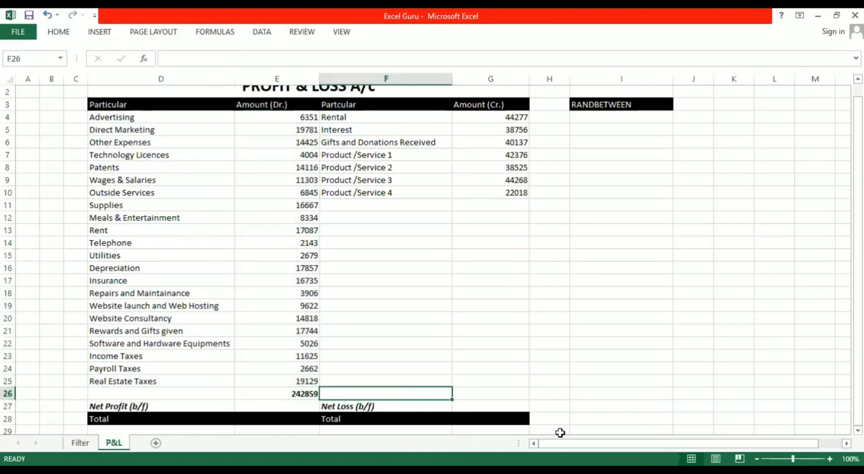
{"action": "left_click", "coordinate": [297, 397]}
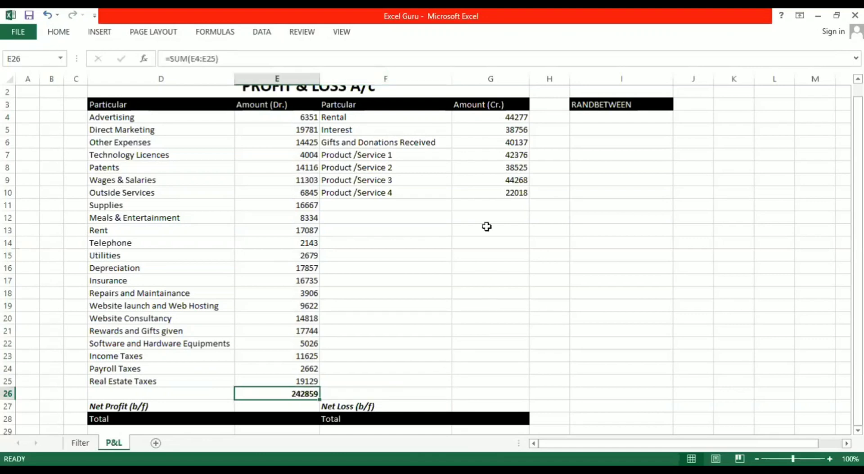
Total the credit amounts G4:G25 in cell G26 with AutoSum and make the total bold.
{"action": "left_click_drag", "start_coordinate": [506, 116], "coordinate": [500, 396]}
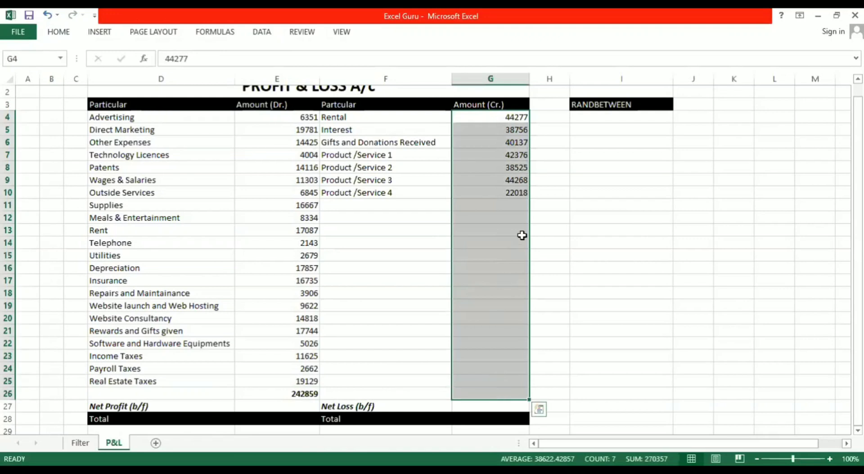
{"action": "left_click", "coordinate": [67, 34]}
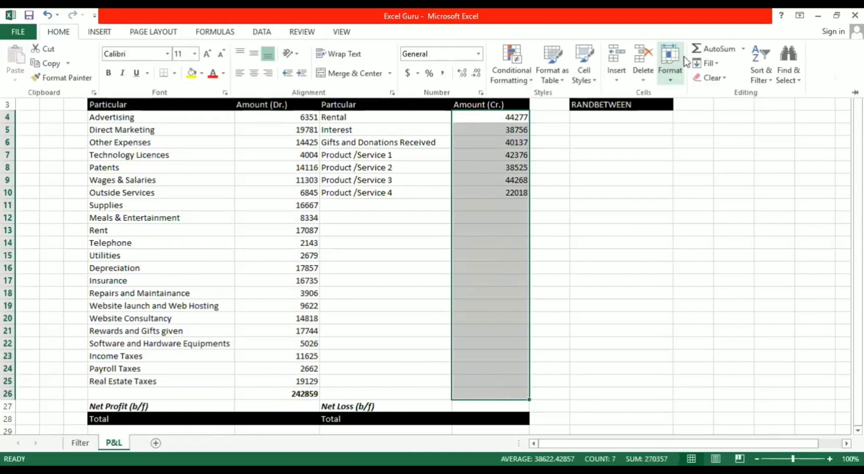
{"action": "left_click", "coordinate": [707, 52]}
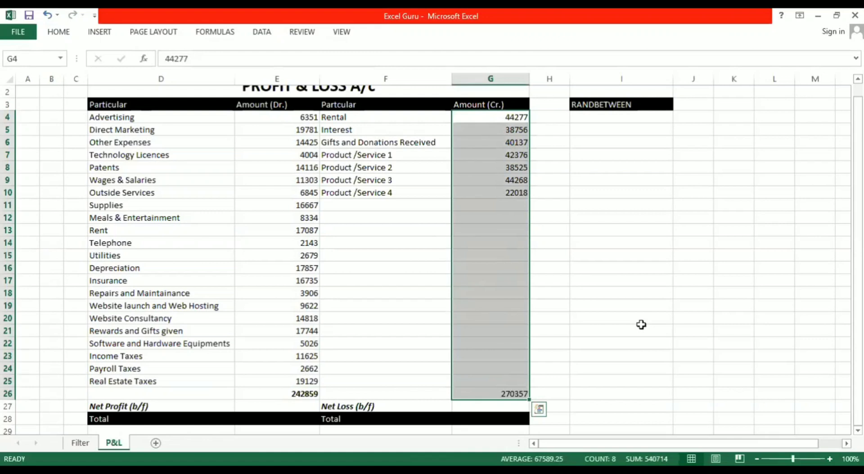
{"action": "key", "text": "Down"}
{"action": "key", "text": "Down"}
{"action": "key", "text": "Down"}
{"action": "key", "text": "Down"}
{"action": "key", "text": "Down"}
{"action": "key", "text": "Down"}
{"action": "key", "text": "Down"}
{"action": "key", "text": "Down"}
{"action": "key", "text": "Down"}
{"action": "key", "text": "Down"}
{"action": "key", "text": "Down"}
{"action": "key", "text": "Down"}
{"action": "key", "text": "Down"}
{"action": "key", "text": "Down"}
{"action": "key", "text": "Down"}
{"action": "key", "text": "Down"}
{"action": "key", "text": "Down"}
{"action": "key", "text": "Down"}
{"action": "key", "text": "Down"}
{"action": "key", "text": "Down"}
{"action": "key", "text": "Down"}
{"action": "key", "text": "Down"}
{"action": "key", "text": "Down"}
{"action": "key", "text": "Up"}
{"action": "key", "text": "ctrl+b"}
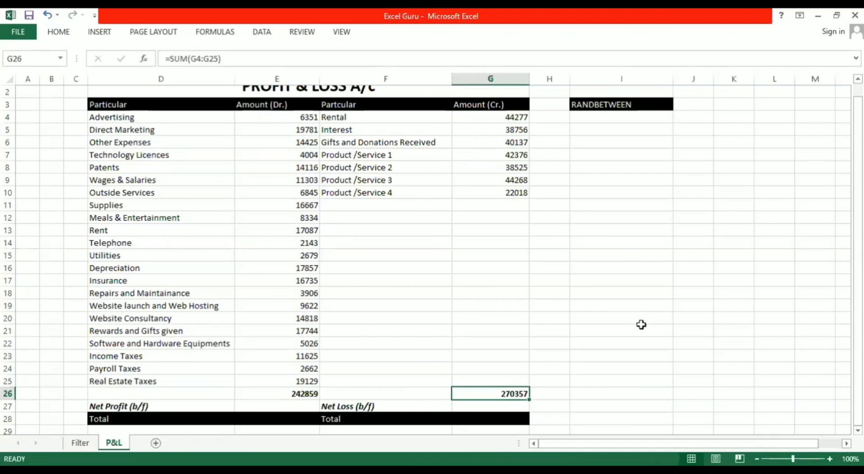
Compare the debit total in E26 with the credit total in G26 and check the Net Profit and Net Loss cells in row 27.
{"action": "key", "text": "Left"}
{"action": "key", "text": "Left"}
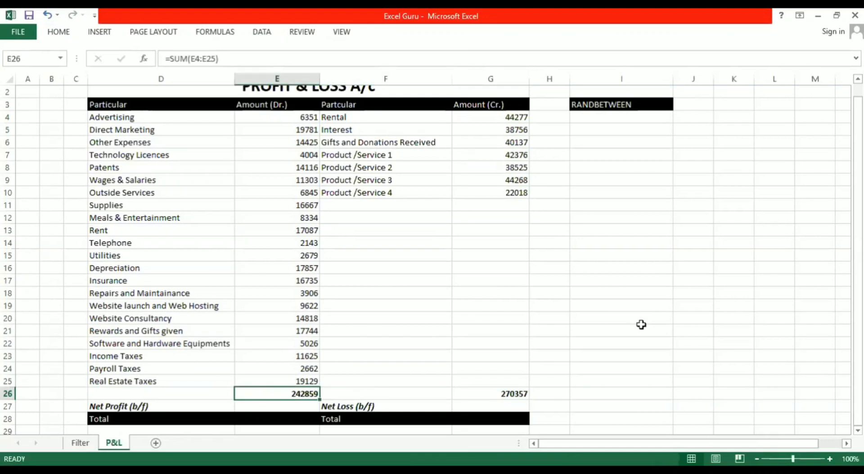
{"action": "key", "text": "Right"}
{"action": "key", "text": "Right"}
{"action": "key", "text": "Left"}
{"action": "key", "text": "Left"}
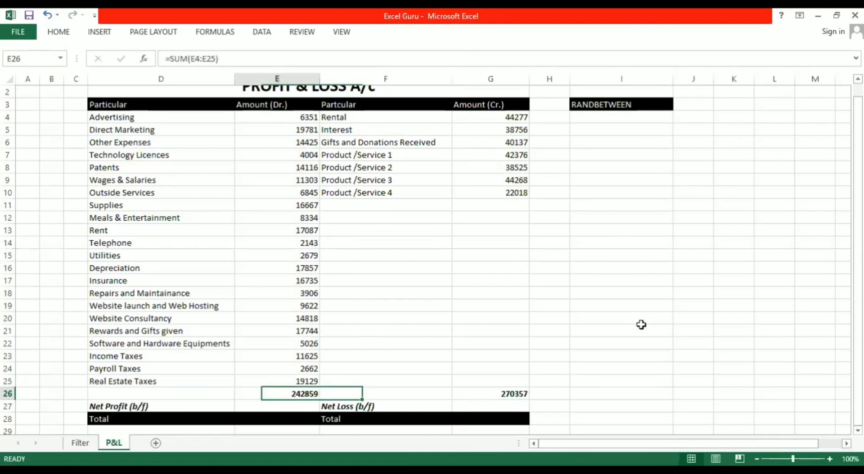
{"action": "key", "text": "Down"}
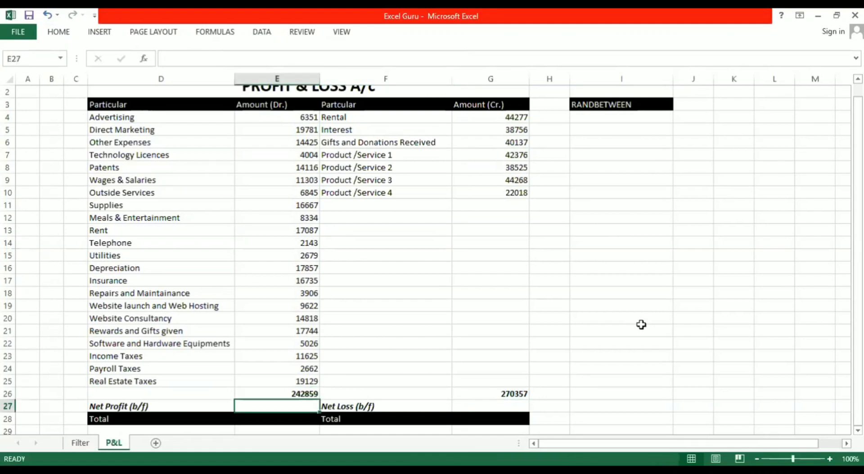
{"action": "key", "text": "Up"}
{"action": "key", "text": "Up"}
{"action": "key", "text": "Right"}
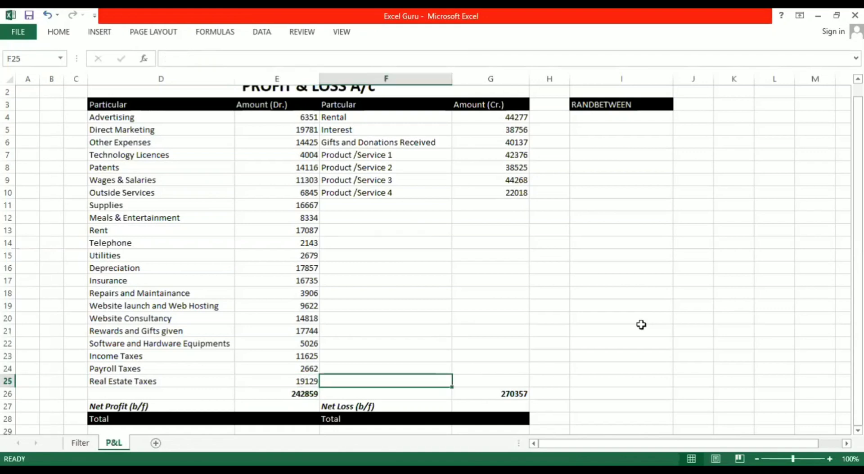
{"action": "key", "text": "Down"}
{"action": "key", "text": "Right"}
{"action": "key", "text": "Down"}
{"action": "key", "text": "Left"}
{"action": "key", "text": "Left"}
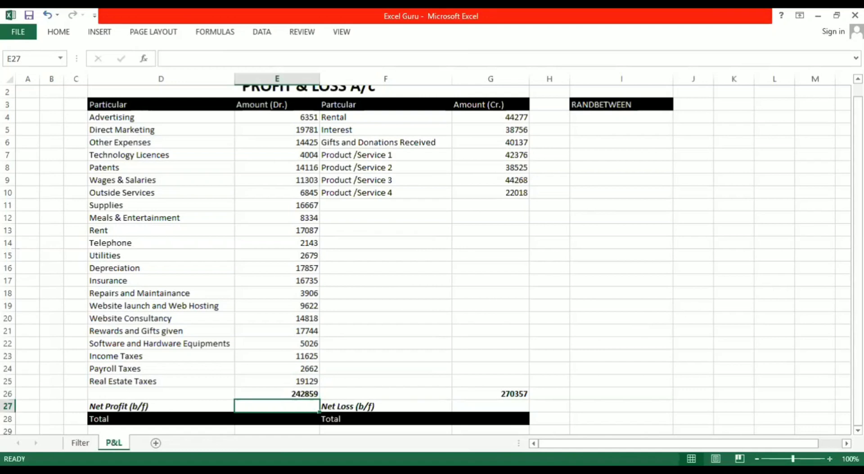
Enter the formula =IF(G26>E26,G26-E26,"") in the Net Profit amount cell E27.
{"action": "left_click", "coordinate": [829, 459]}
{"action": "left_click", "coordinate": [830, 460]}
{"action": "left_click", "coordinate": [830, 459]}
{"action": "left_click", "coordinate": [830, 459]}
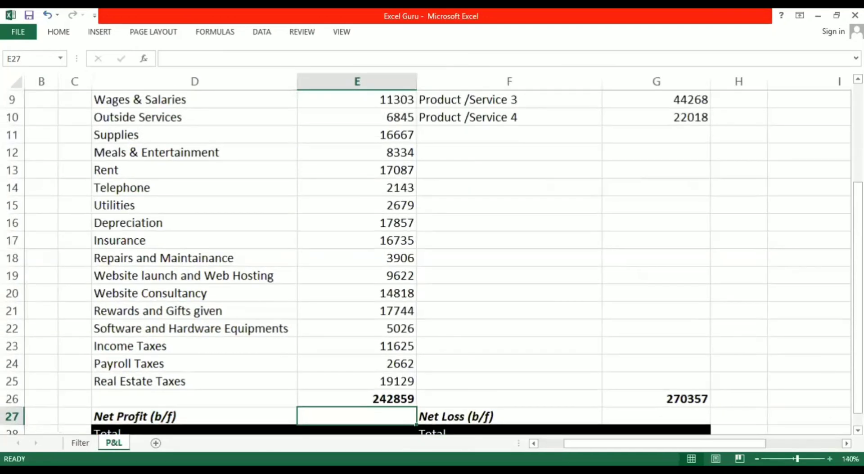
{"action": "key", "text": "Down"}
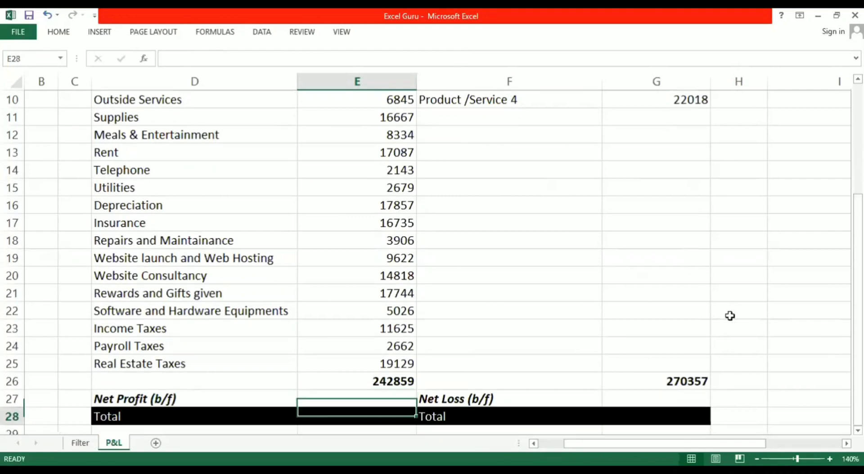
{"action": "key", "text": "Down"}
{"action": "key", "text": "Down"}
{"action": "key", "text": "Down"}
{"action": "key", "text": "Down"}
{"action": "key", "text": "Down"}
{"action": "key", "text": "Down"}
{"action": "key", "text": "Down"}
{"action": "key", "text": "Down"}
{"action": "key", "text": "Down"}
{"action": "key", "text": "Down"}
{"action": "key", "text": "Down"}
{"action": "key", "text": "Down"}
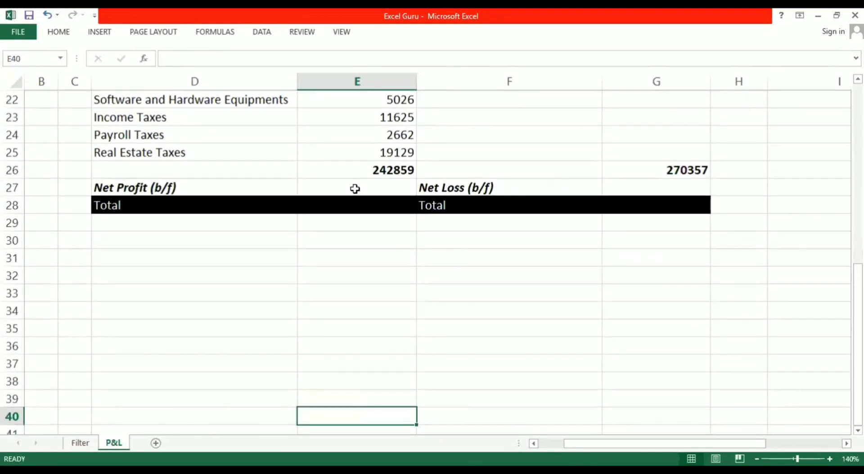
{"action": "left_click", "coordinate": [355, 189]}
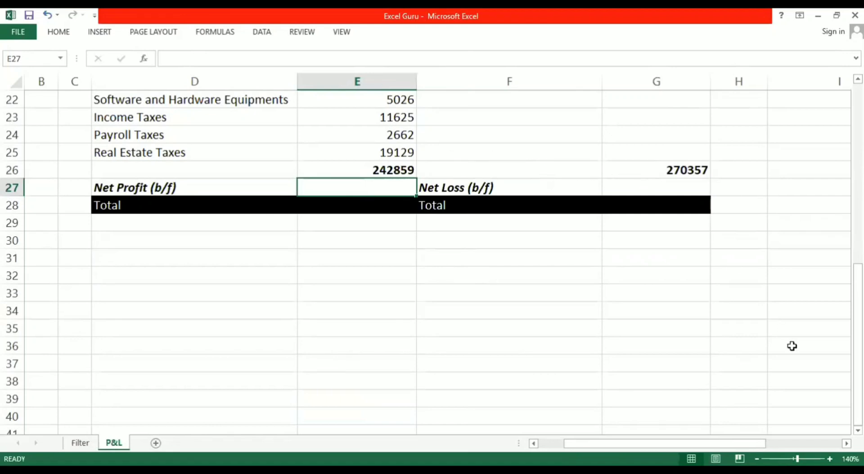
{"action": "type", "text": "="}
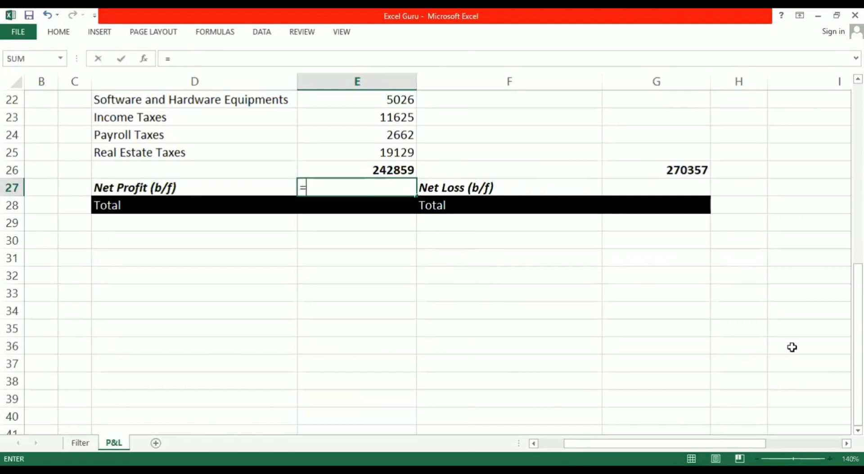
{"action": "type", "text": "if("}
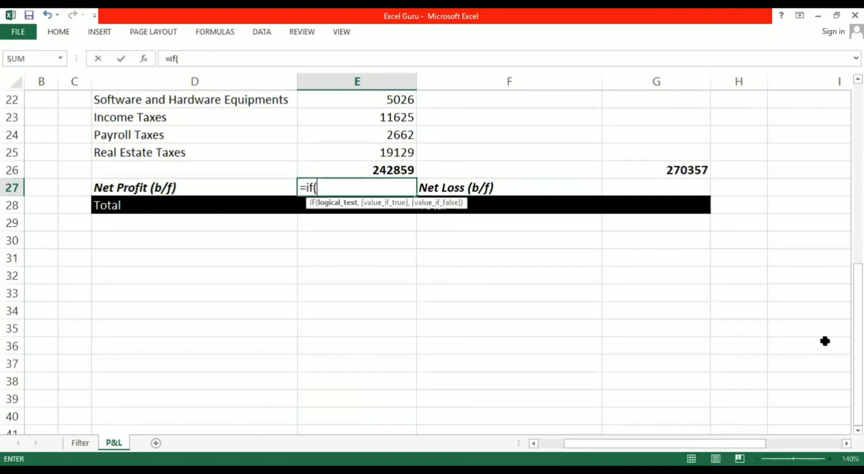
{"action": "left_click", "coordinate": [677, 169]}
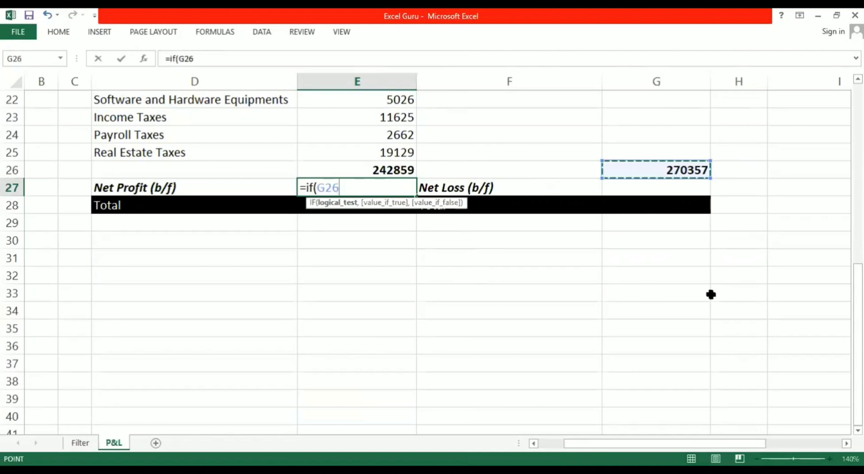
{"action": "type", "text": ">"}
{"action": "left_click", "coordinate": [401, 170]}
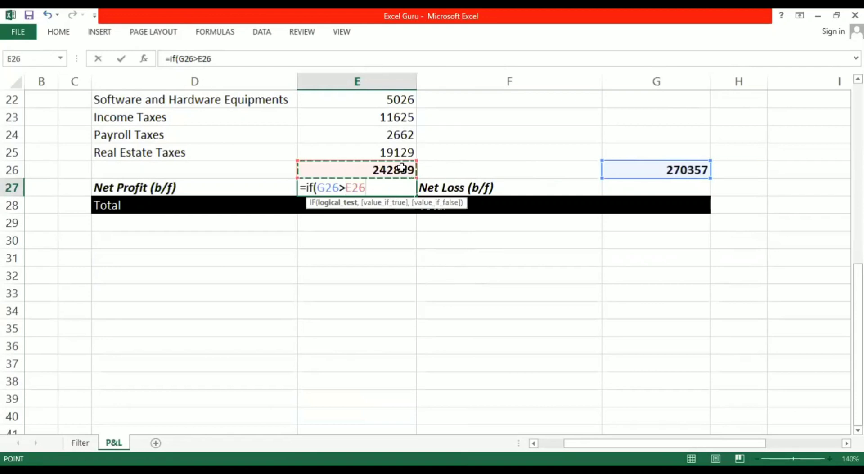
{"action": "type", "text": ","}
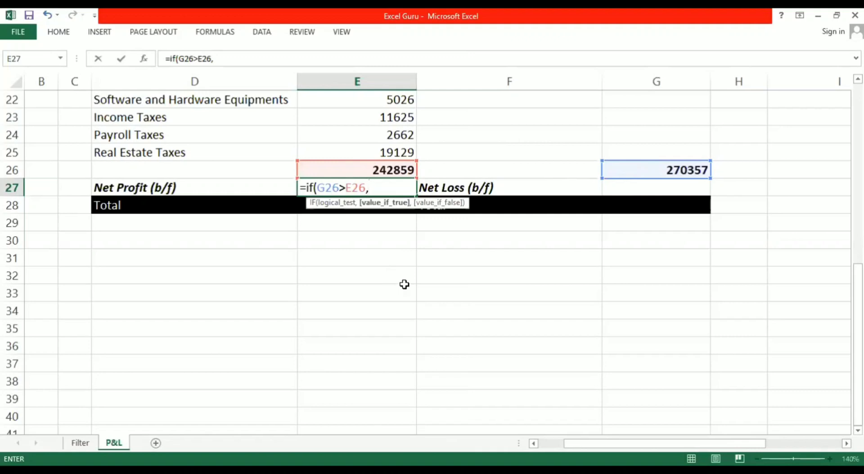
{"action": "left_click", "coordinate": [655, 175]}
{"action": "type", "text": "-"}
{"action": "left_click", "coordinate": [382, 169]}
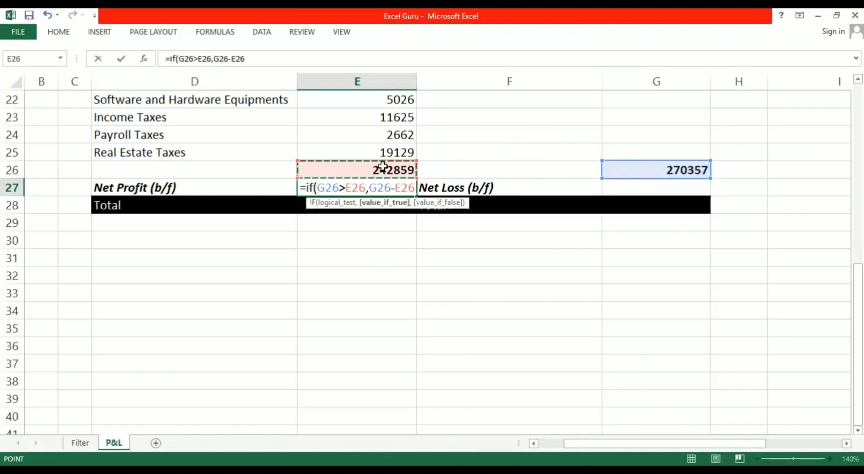
{"action": "type", "text": ","}
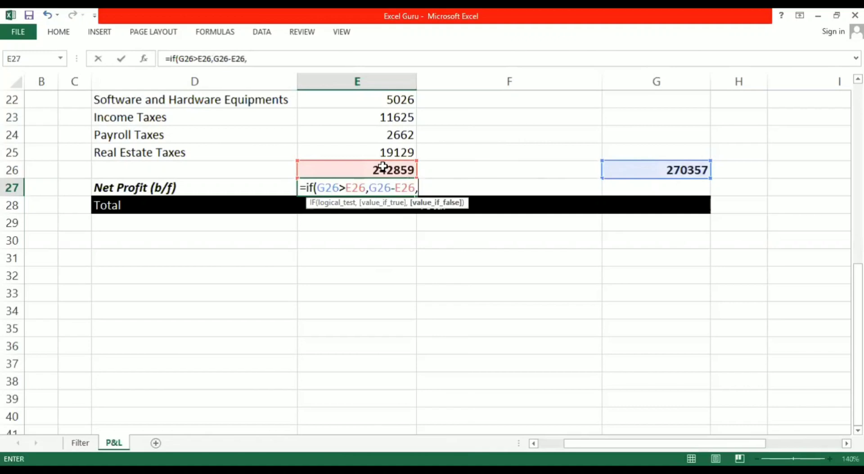
{"action": "type", "text": "\"\""}
{"action": "type", "text": ")"}
{"action": "key", "text": "Return"}
{"action": "key", "text": "Up"}
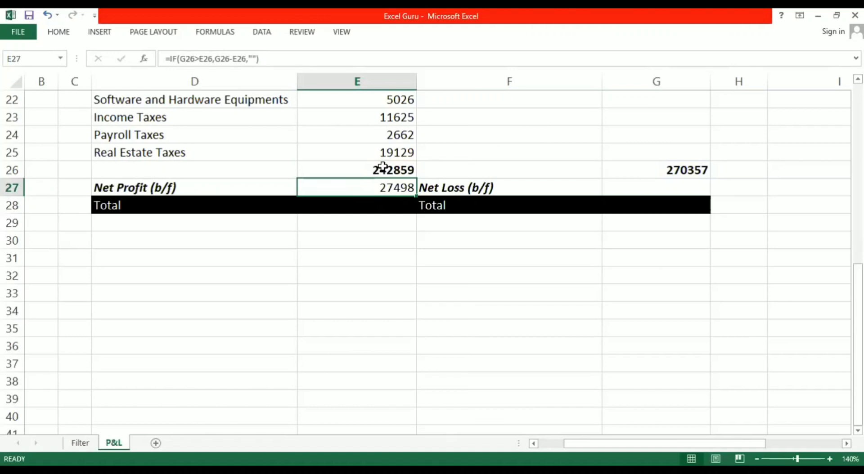
Enter the formula =IF(E26>G26,E26-G26,"") in the Net Loss amount cell G27.
{"action": "key", "text": "Right"}
{"action": "key", "text": "Right"}
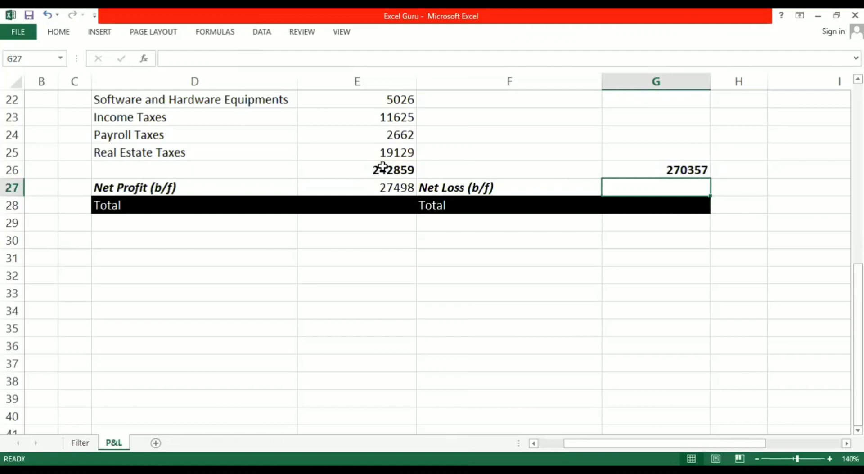
{"action": "type", "text": "="}
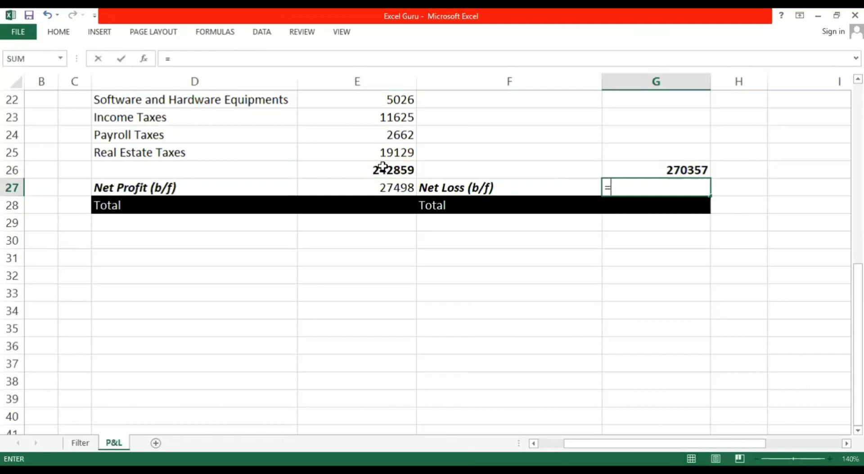
{"action": "type", "text": "if("}
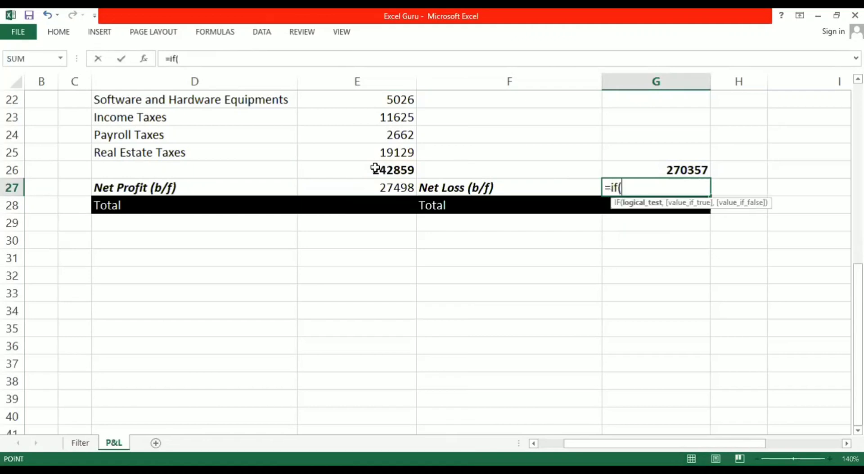
{"action": "left_click", "coordinate": [376, 169]}
{"action": "type", "text": ">"}
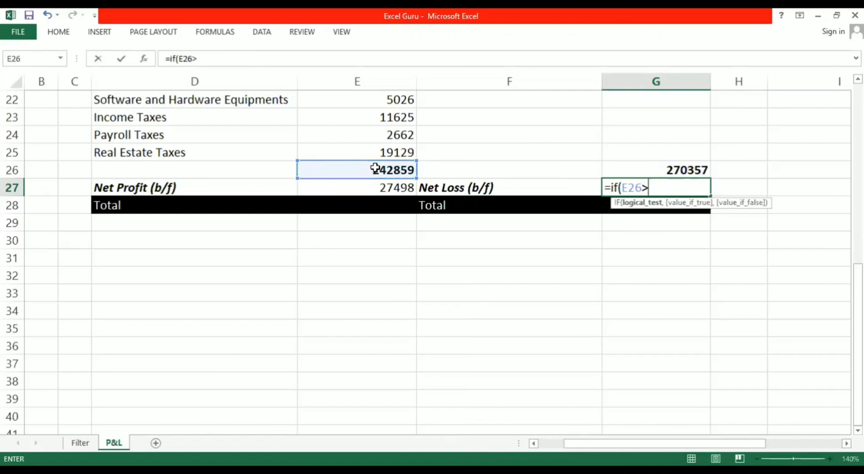
{"action": "left_click", "coordinate": [634, 168]}
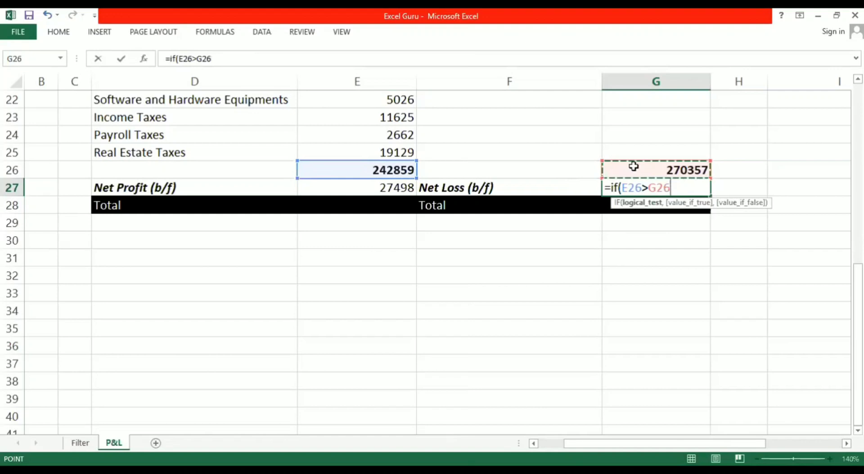
{"action": "type", "text": ","}
{"action": "left_click", "coordinate": [378, 170]}
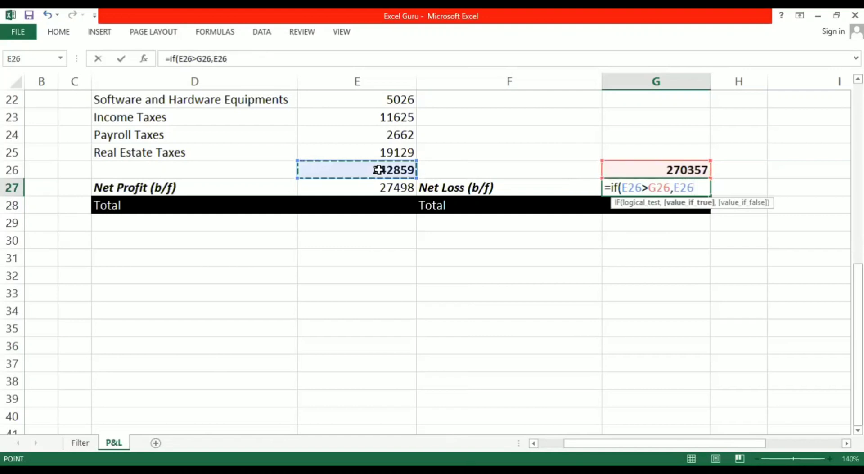
{"action": "type", "text": "-"}
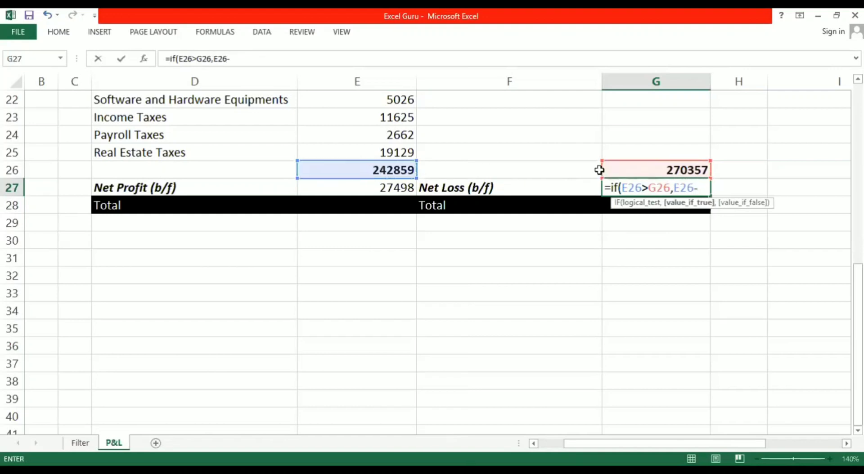
{"action": "left_click", "coordinate": [634, 168]}
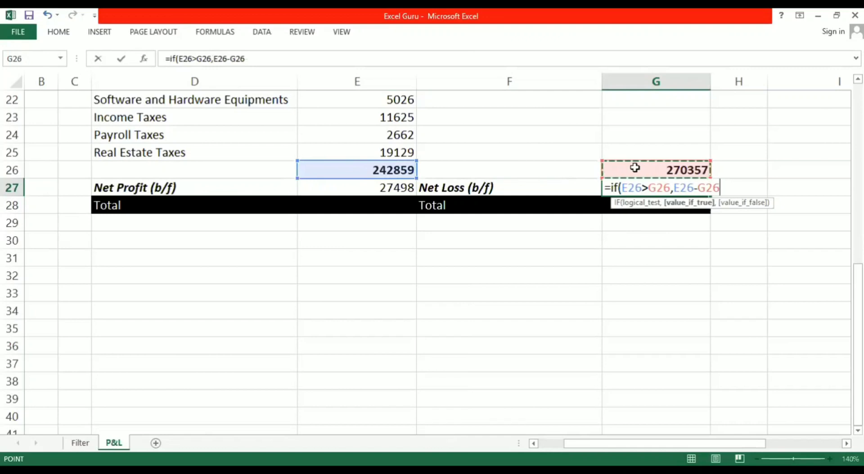
{"action": "type", "text": ",\"\""}
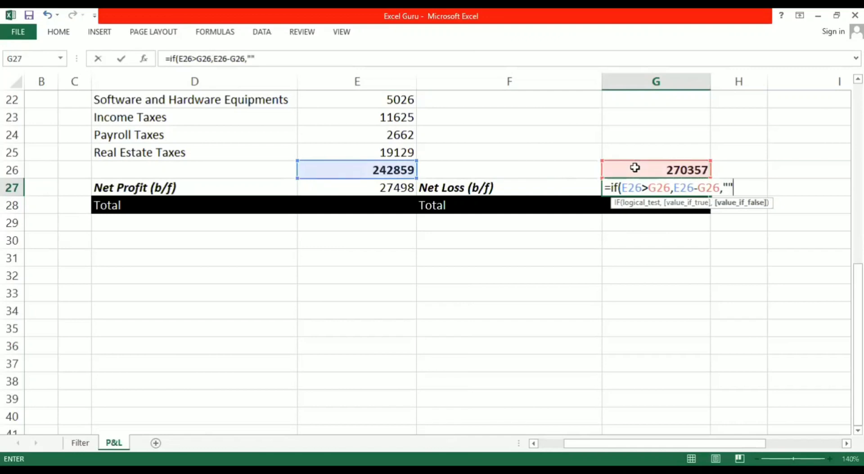
{"action": "type", "text": ")"}
{"action": "key", "text": "Return"}
{"action": "key", "text": "Up"}
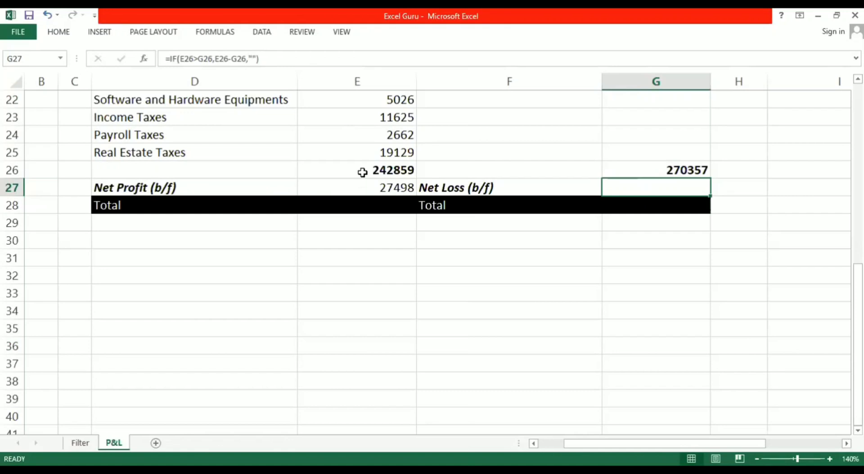
Set the Payroll Taxes amount in E24 to 50000 and check the Net Profit and Net Loss cells in row 27.
{"action": "left_click", "coordinate": [392, 136]}
{"action": "type", "text": "500000"}
{"action": "key", "text": "BackSpace"}
{"action": "key", "text": "Return"}
{"action": "key", "text": "Down"}
{"action": "key", "text": "Down"}
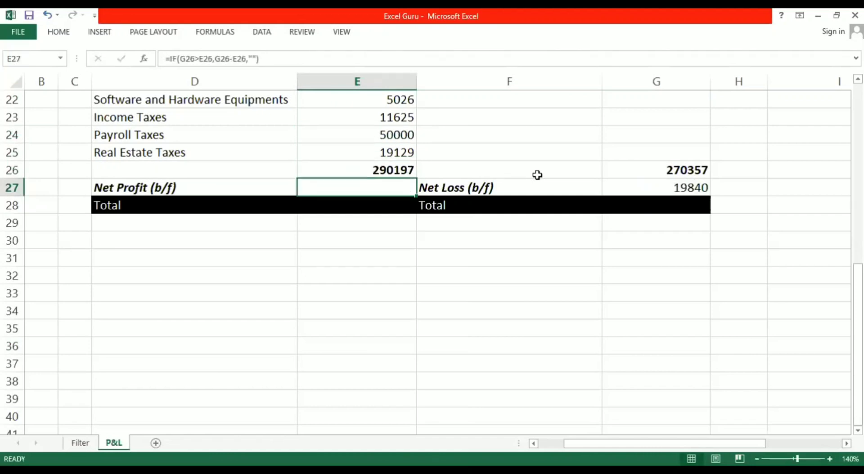
{"action": "key", "text": "Right"}
{"action": "key", "text": "Right"}
{"action": "key", "text": "Right"}
{"action": "key", "text": "Left"}
{"action": "key", "text": "Left"}
{"action": "key", "text": "Left"}
Try to total the debit side in the Total cell E28 with the formula =E26+E27.
{"action": "key", "text": "Down"}
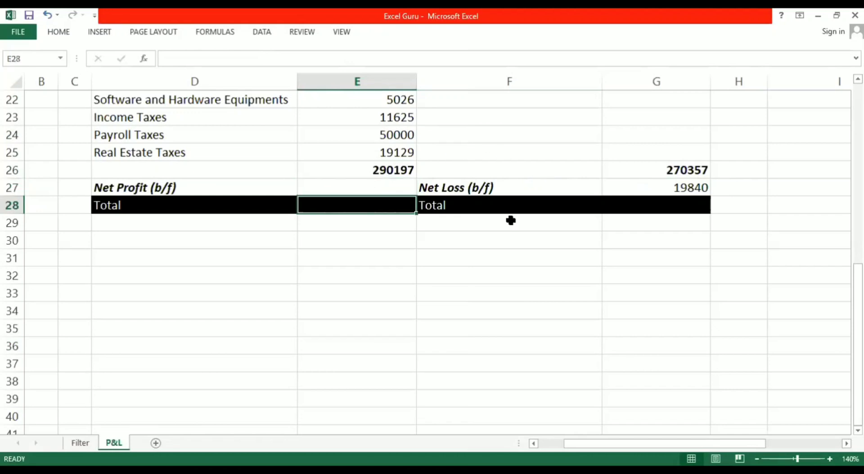
{"action": "left_click", "coordinate": [607, 204]}
{"action": "left_click_drag", "start_coordinate": [364, 170], "coordinate": [365, 198]}
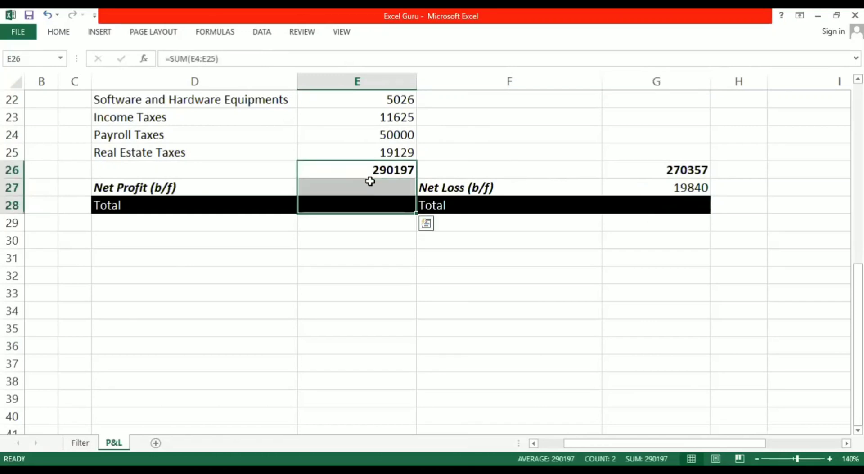
{"action": "left_click", "coordinate": [373, 207]}
{"action": "type", "text": "="}
{"action": "key", "text": "Up"}
{"action": "key", "text": "Up"}
{"action": "type", "text": "+"}
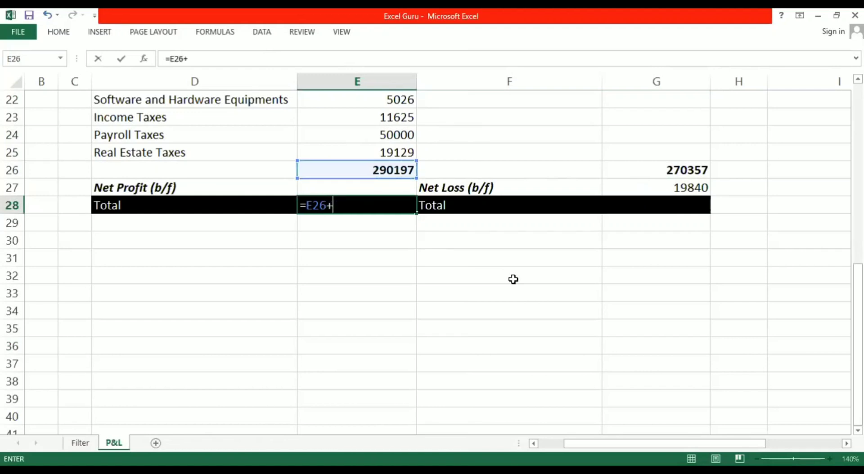
{"action": "key", "text": "Up"}
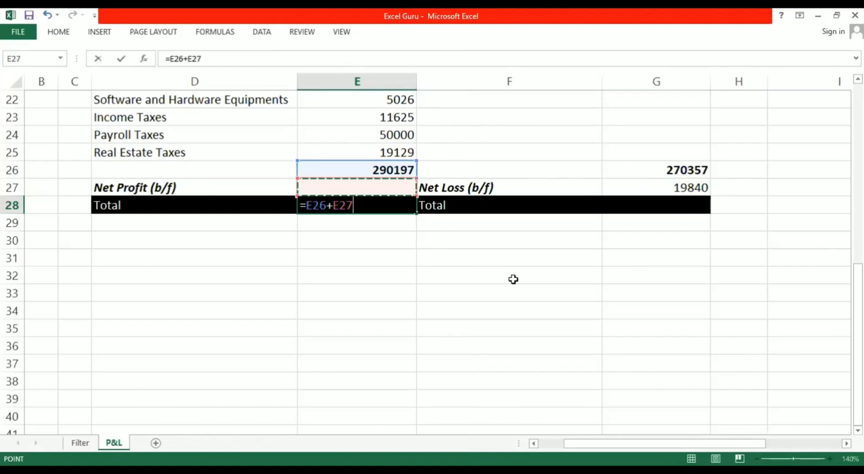
{"action": "key", "text": "Return"}
{"action": "key", "text": "Up"}
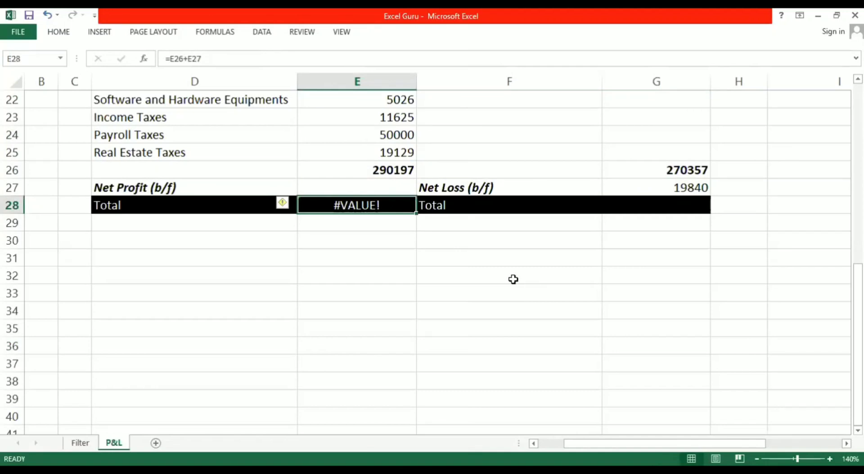
{"action": "key", "text": "Up"}
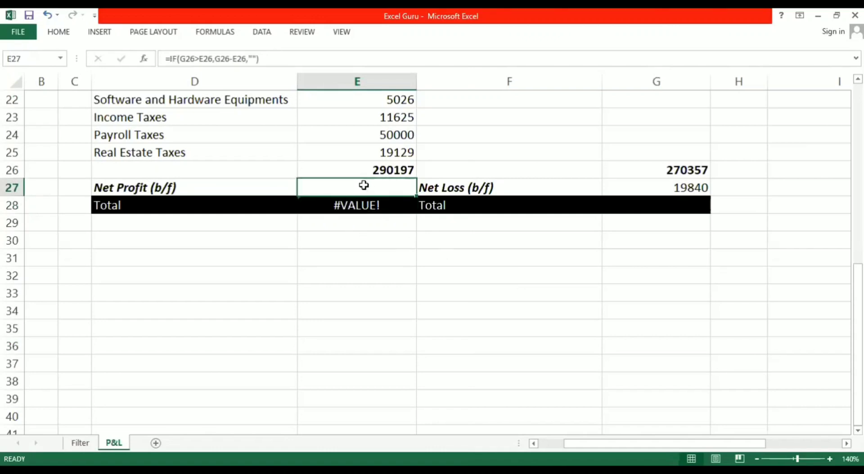
{"action": "left_click", "coordinate": [392, 207]}
Enter the formula =G26+G27 in the credit side's Total cell G28.
{"action": "left_click", "coordinate": [655, 202]}
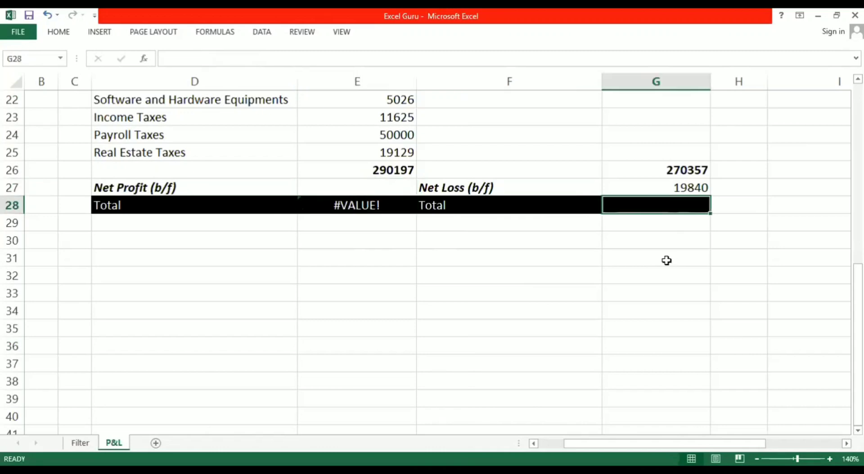
{"action": "type", "text": "="}
{"action": "key", "text": "Up"}
{"action": "key", "text": "Up"}
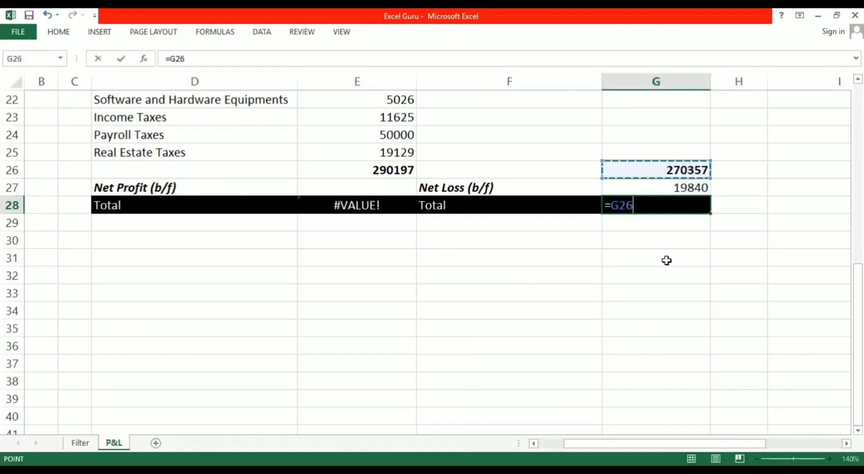
{"action": "type", "text": "+"}
{"action": "key", "text": "Up"}
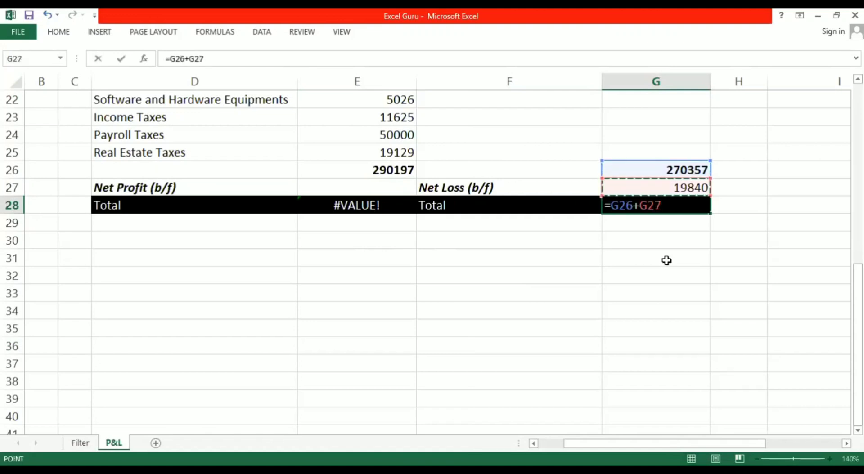
{"action": "key", "text": "Return"}
{"action": "key", "text": "Up"}
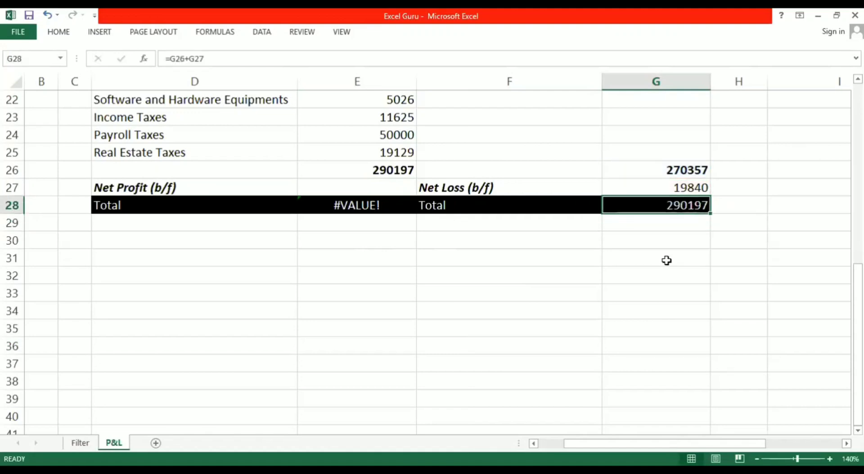
Clear the addition formula from E28 and total E26:E27 there with AutoSum instead.
{"action": "left_click", "coordinate": [391, 180]}
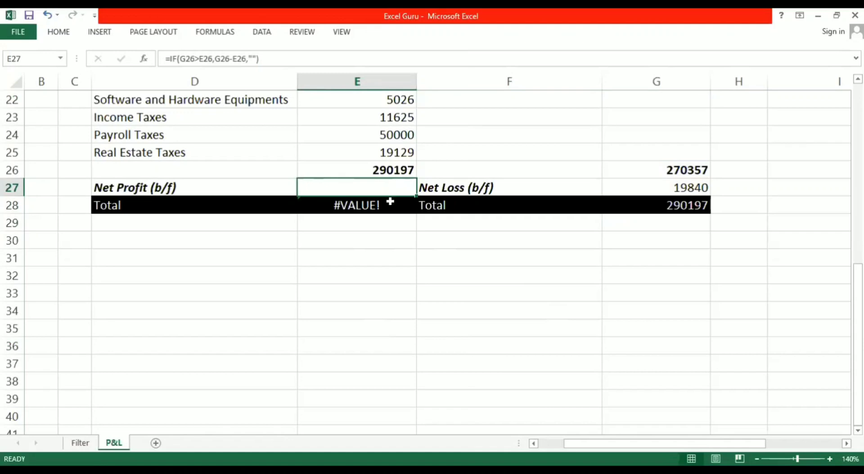
{"action": "left_click", "coordinate": [390, 201]}
{"action": "left_click_drag", "start_coordinate": [395, 167], "coordinate": [409, 205]}
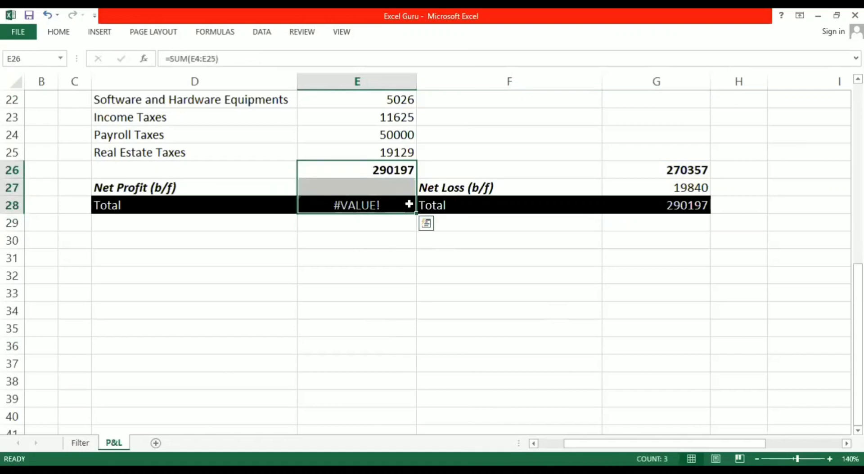
{"action": "left_click", "coordinate": [409, 205]}
{"action": "key", "text": "Delete"}
{"action": "left_click_drag", "start_coordinate": [400, 168], "coordinate": [399, 202]}
{"action": "left_click", "coordinate": [58, 31]}
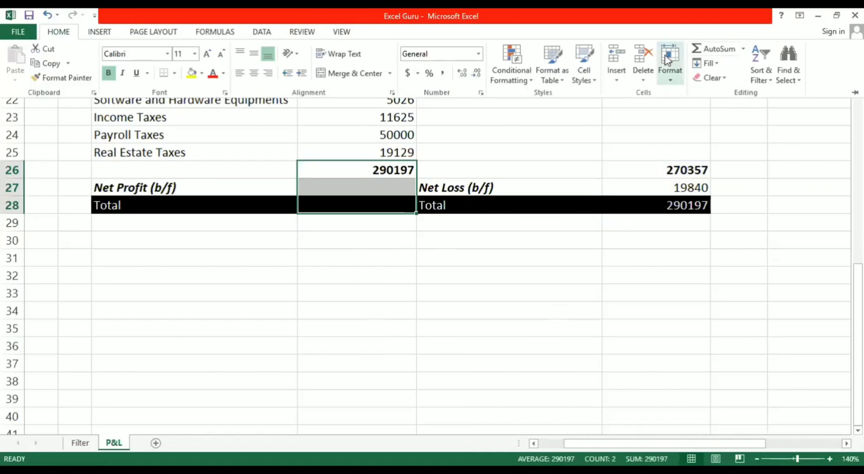
{"action": "left_click", "coordinate": [698, 55]}
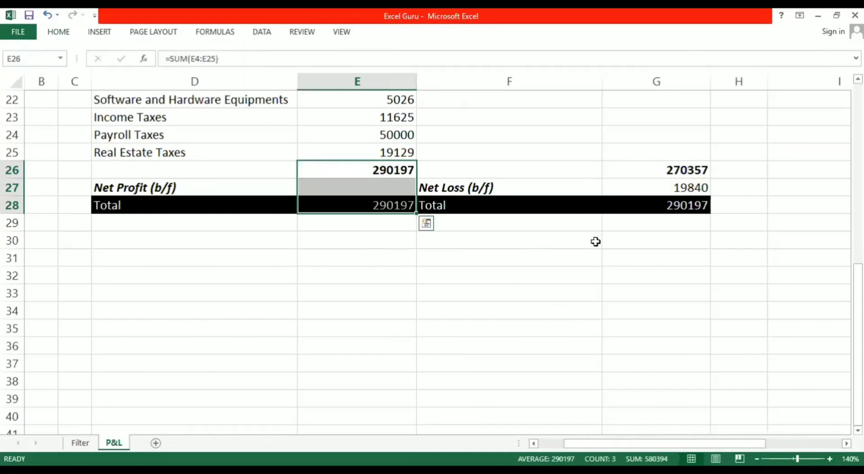
Clear the addition formula from G28 and total G26:G27 there with AutoSum instead.
{"action": "left_click", "coordinate": [583, 255]}
{"action": "left_click", "coordinate": [673, 205]}
{"action": "key", "text": "Delete"}
{"action": "left_click_drag", "start_coordinate": [680, 169], "coordinate": [681, 187]}
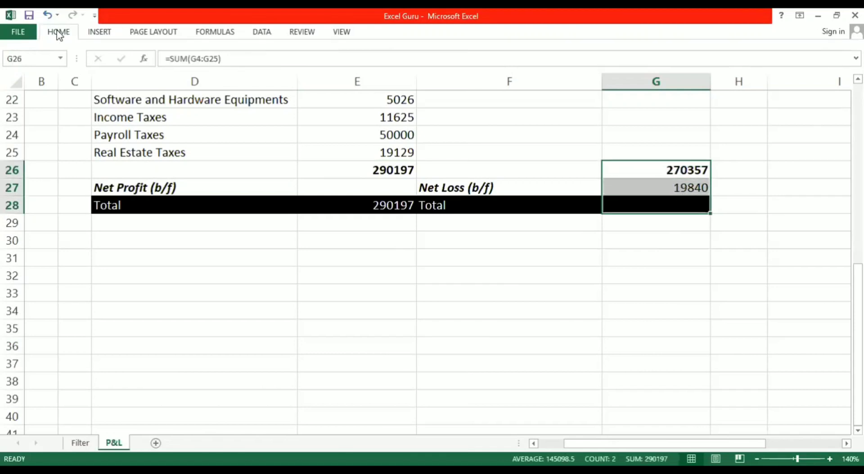
{"action": "key", "text": "alt+equal"}
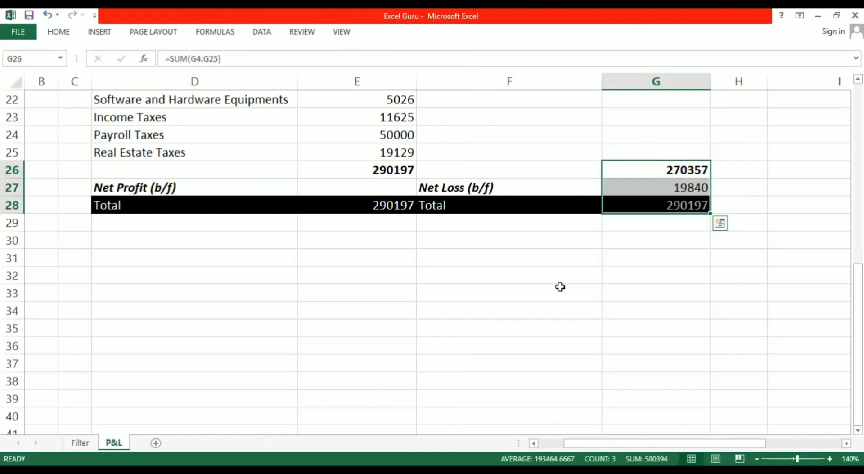
{"action": "left_click", "coordinate": [558, 288]}
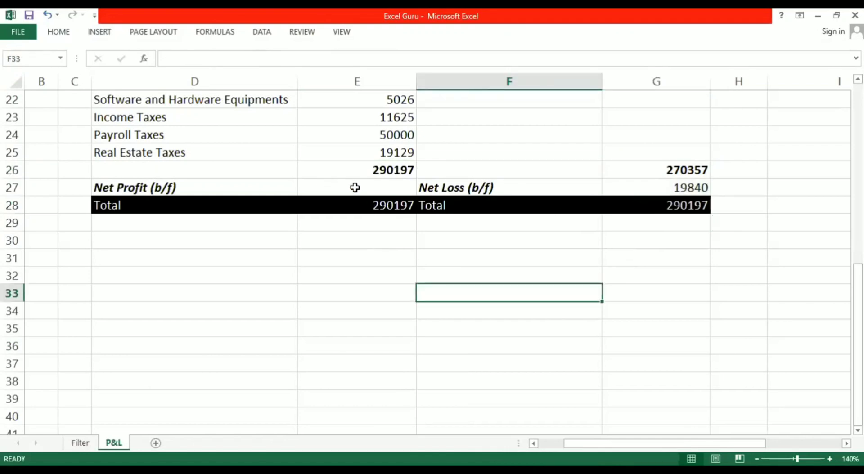
Hide the subtotal row 26.
{"action": "left_click", "coordinate": [10, 170]}
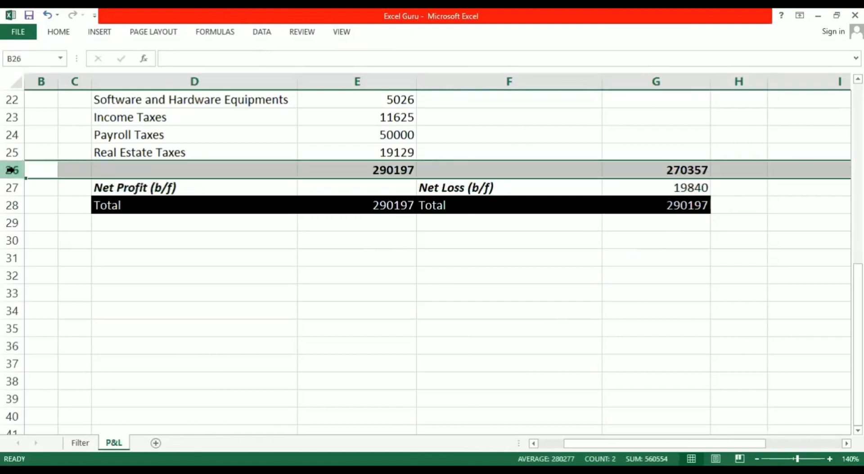
{"action": "right_click", "coordinate": [10, 170]}
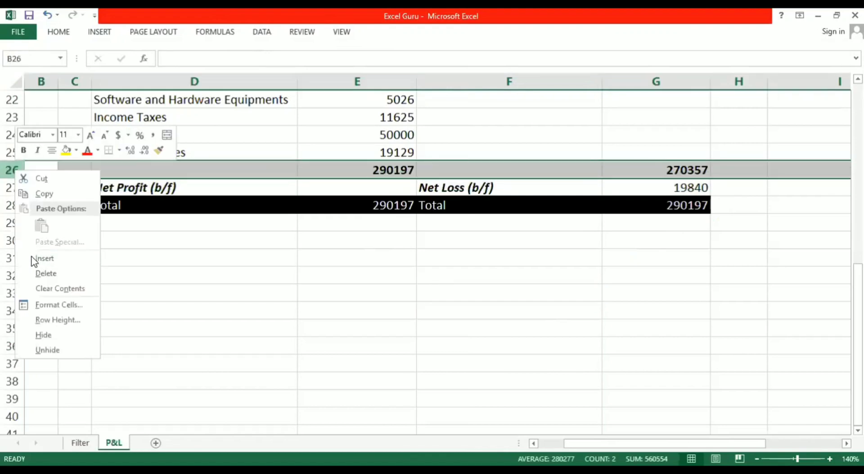
{"action": "left_click", "coordinate": [63, 333]}
{"action": "left_click", "coordinate": [400, 276]}
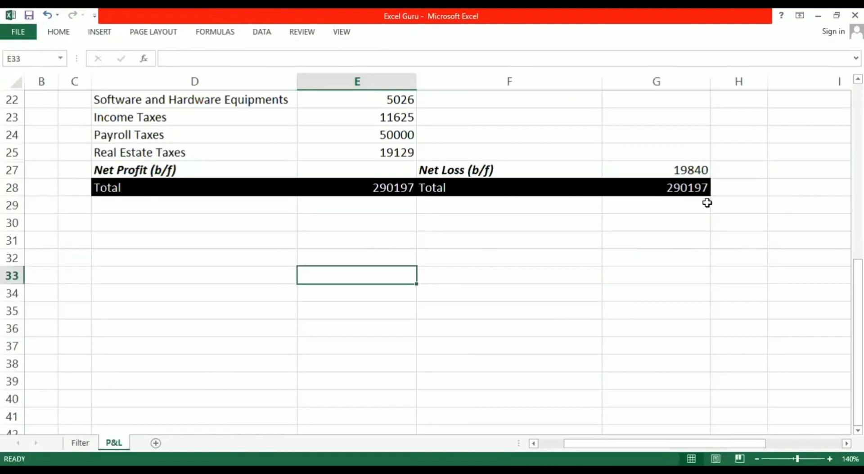
Review the whole Profit & Loss account at 100% zoom and select the debit amounts E4:E25.
{"action": "left_click", "coordinate": [858, 79]}
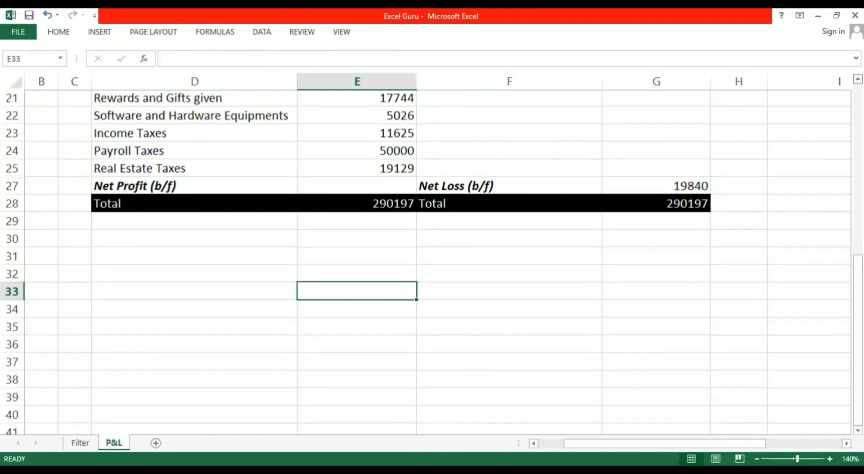
{"action": "scroll", "coordinate": [427, 252], "scroll_direction": "up", "scroll_amount": 3}
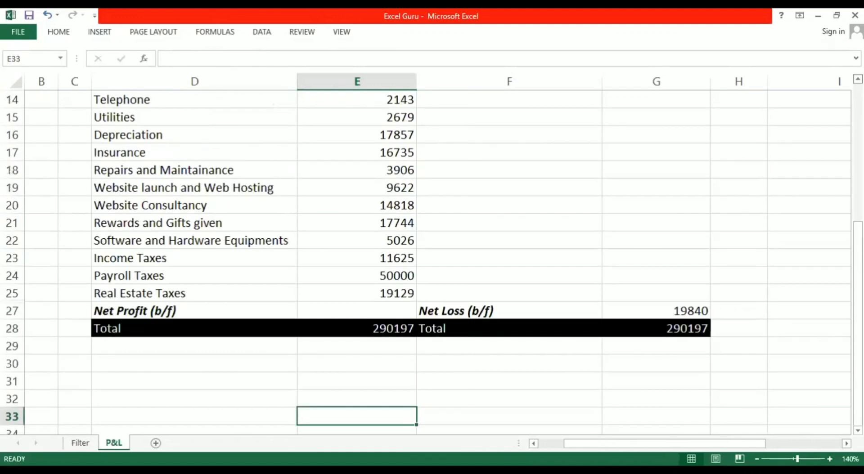
{"action": "left_click", "coordinate": [757, 459]}
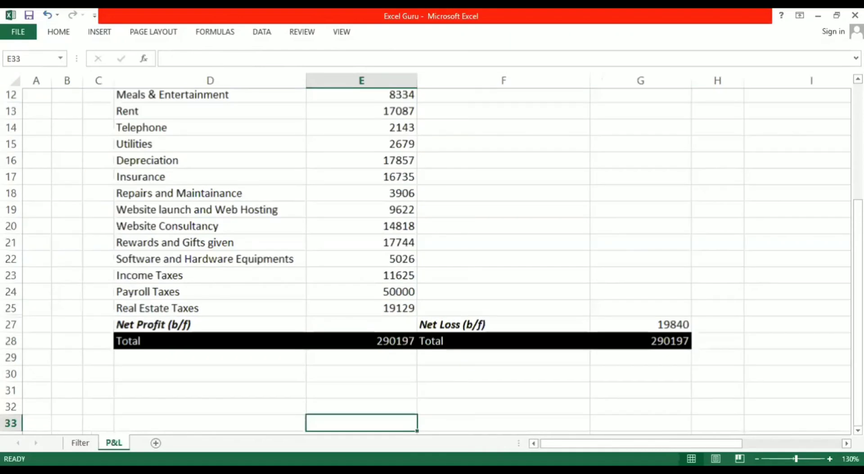
{"action": "left_click", "coordinate": [757, 460]}
{"action": "left_click", "coordinate": [757, 460]}
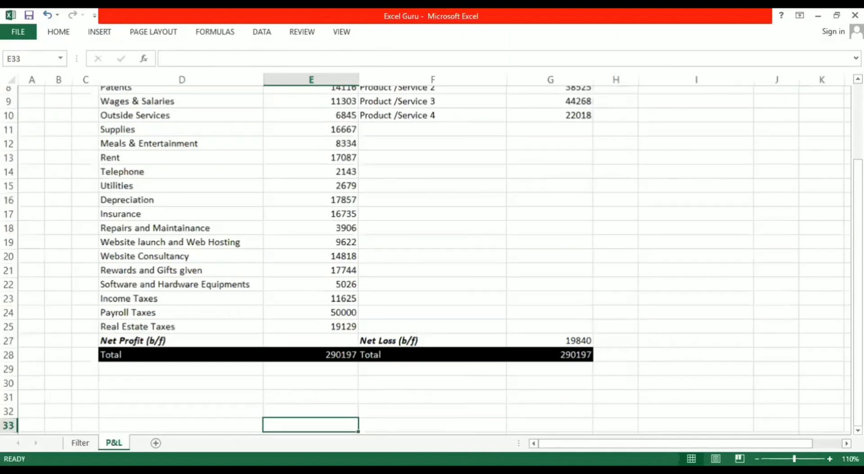
{"action": "scroll", "coordinate": [428, 252], "scroll_direction": "up", "scroll_amount": 1}
{"action": "scroll", "coordinate": [427, 260], "scroll_direction": "up", "scroll_amount": 1}
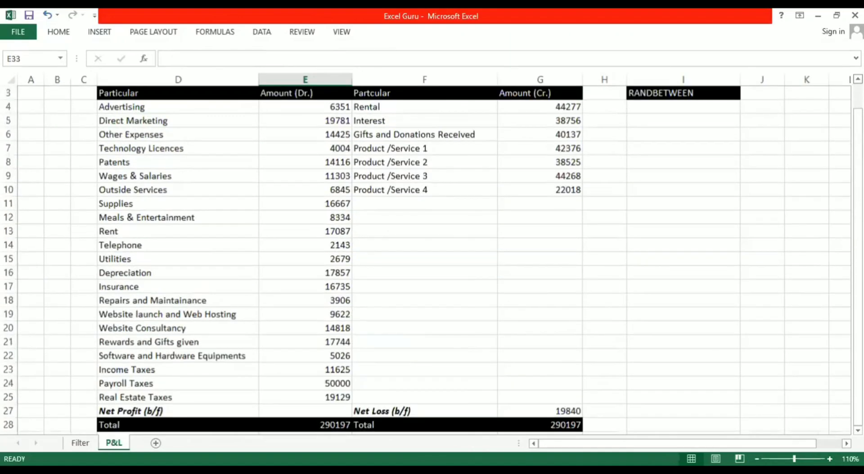
{"action": "left_click", "coordinate": [757, 460]}
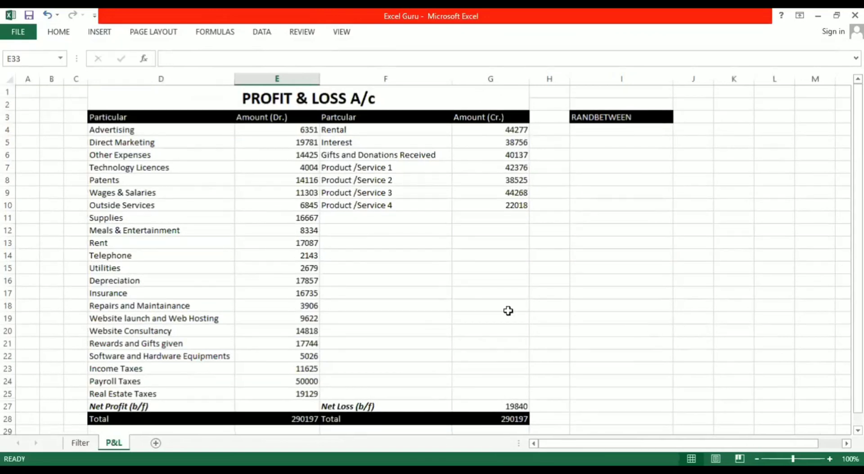
{"action": "left_click_drag", "start_coordinate": [302, 130], "coordinate": [283, 393]}
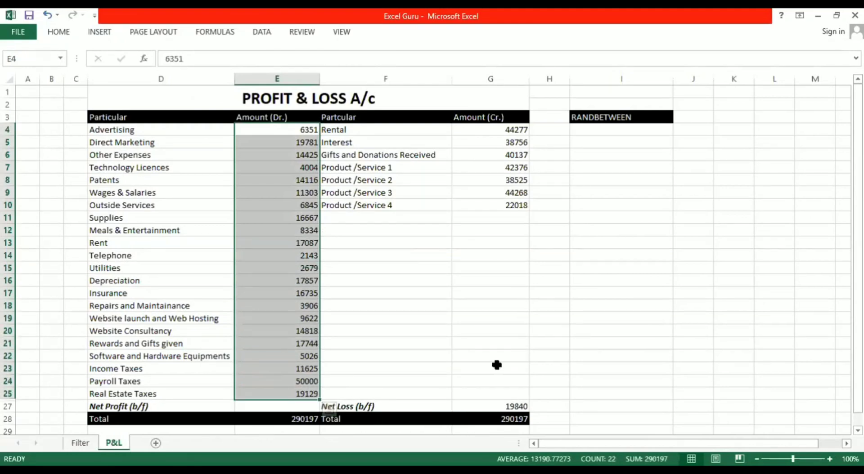
Set the Rental amount in cell G4 on the credit side to 75000.
{"action": "left_click", "coordinate": [510, 128]}
{"action": "type", "text": "750000"}
{"action": "key", "text": "BackSpace"}
{"action": "type", "text": "\\"}
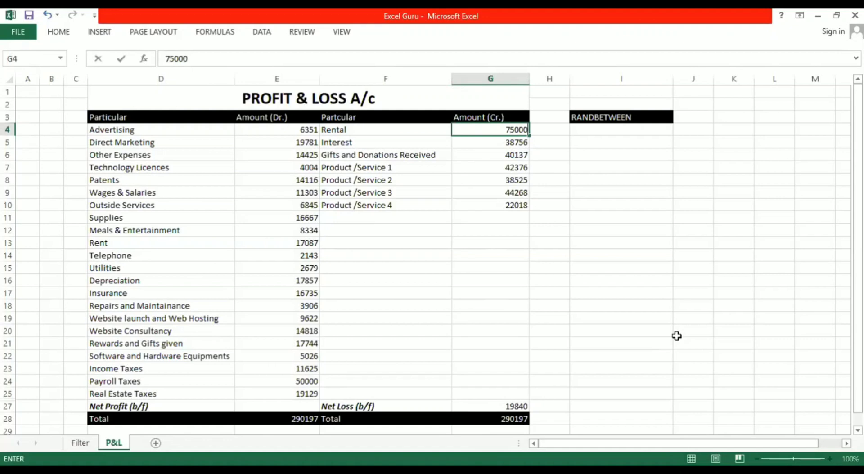
{"action": "key", "text": "Return"}
{"action": "key", "text": "BackSpace"}
{"action": "key", "text": "Escape"}
{"action": "key", "text": "Up"}
{"action": "type", "text": "75000"}
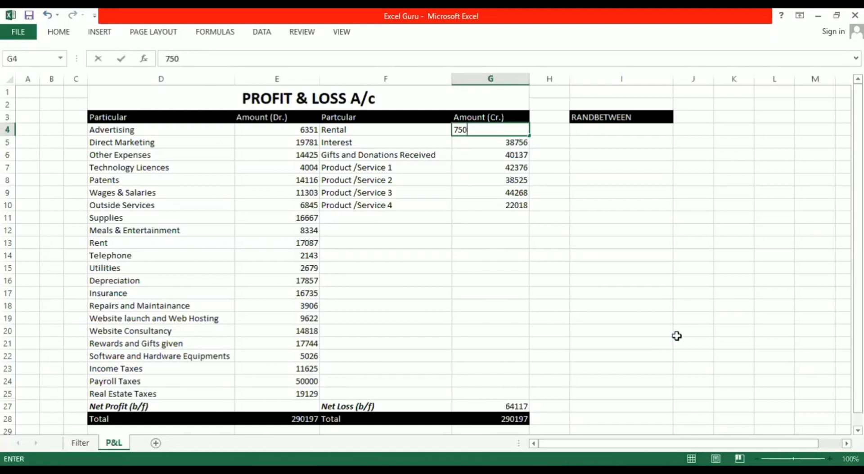
{"action": "key", "text": "Return"}
Check the credit-side amounts in column G and inspect the Net Profit formula in cell E27.
{"action": "key", "text": "Down"}
{"action": "key", "text": "Down"}
{"action": "key", "text": "Down"}
{"action": "key", "text": "Down"}
{"action": "key", "text": "Down"}
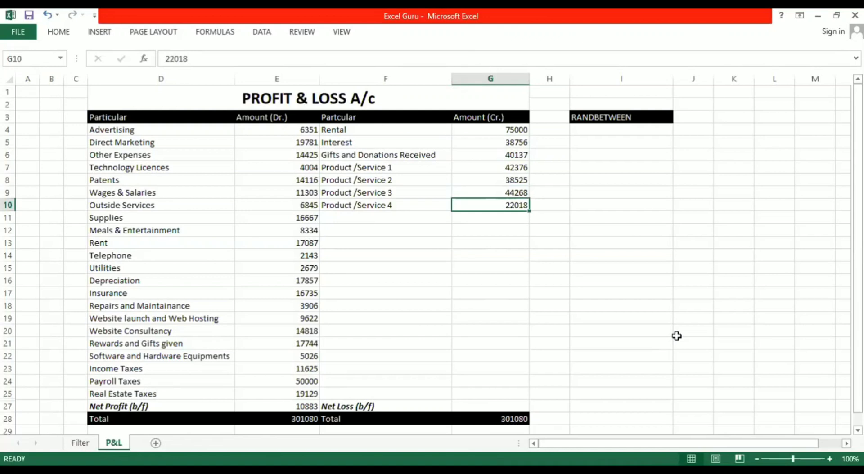
{"action": "key", "text": "Down"}
{"action": "key", "text": "Up"}
{"action": "key", "text": "Up"}
{"action": "key", "text": "Up"}
{"action": "key", "text": "Up"}
{"action": "key", "text": "Up"}
{"action": "key", "text": "Up"}
{"action": "key", "text": "Up"}
{"action": "key", "text": "Up"}
{"action": "key", "text": "Up"}
{"action": "key", "text": "Down"}
{"action": "key", "text": "Down"}
{"action": "key", "text": "Down"}
{"action": "key", "text": "Down"}
{"action": "key", "text": "Left"}
{"action": "key", "text": "Down"}
{"action": "key", "text": "Down"}
{"action": "key", "text": "Down"}
{"action": "key", "text": "Down"}
{"action": "key", "text": "Down"}
{"action": "key", "text": "Down"}
{"action": "key", "text": "Down"}
{"action": "key", "text": "Down"}
{"action": "key", "text": "Down"}
{"action": "key", "text": "Down"}
{"action": "key", "text": "Down"}
{"action": "key", "text": "Down"}
{"action": "key", "text": "Down"}
{"action": "key", "text": "Down"}
{"action": "key", "text": "Down"}
{"action": "key", "text": "Down"}
{"action": "key", "text": "Down"}
{"action": "key", "text": "Down"}
{"action": "key", "text": "Down"}
{"action": "key", "text": "Down"}
{"action": "key", "text": "Left"}
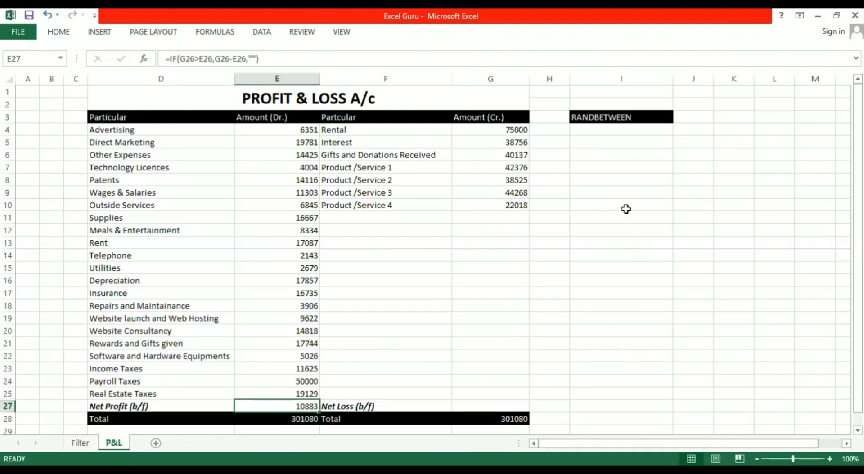
View the Filter sheet briefly and return to the P&L sheet.
{"action": "left_click", "coordinate": [85, 443]}
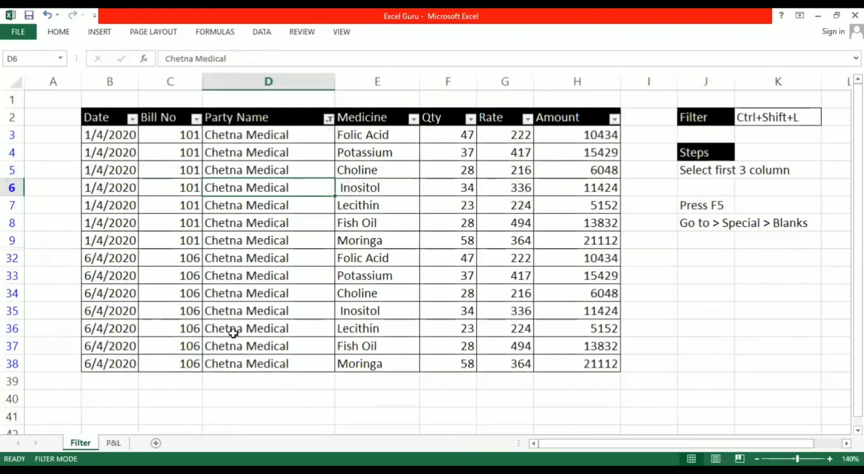
{"action": "left_click", "coordinate": [114, 443]}
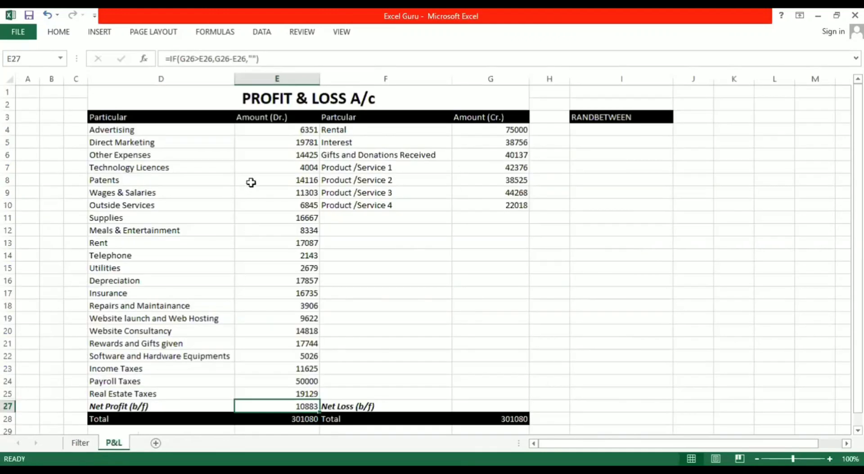